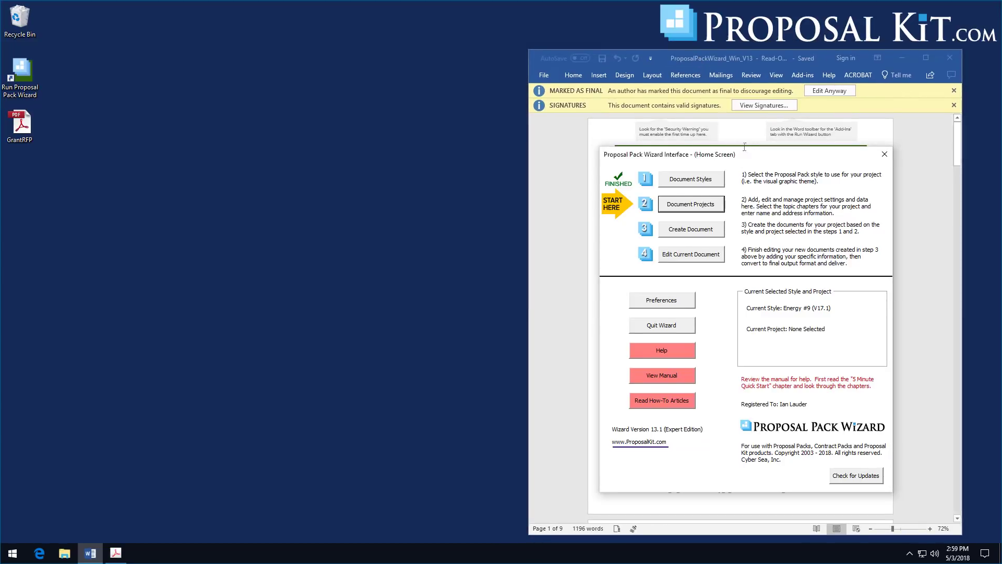
# Step: Open the GrantRFP PDF and review its highlighted application requirements, from the eligible applicants section through the evaluation criteria
pyautogui.moveTo(739, 159); pyautogui.dragTo(741, 131)
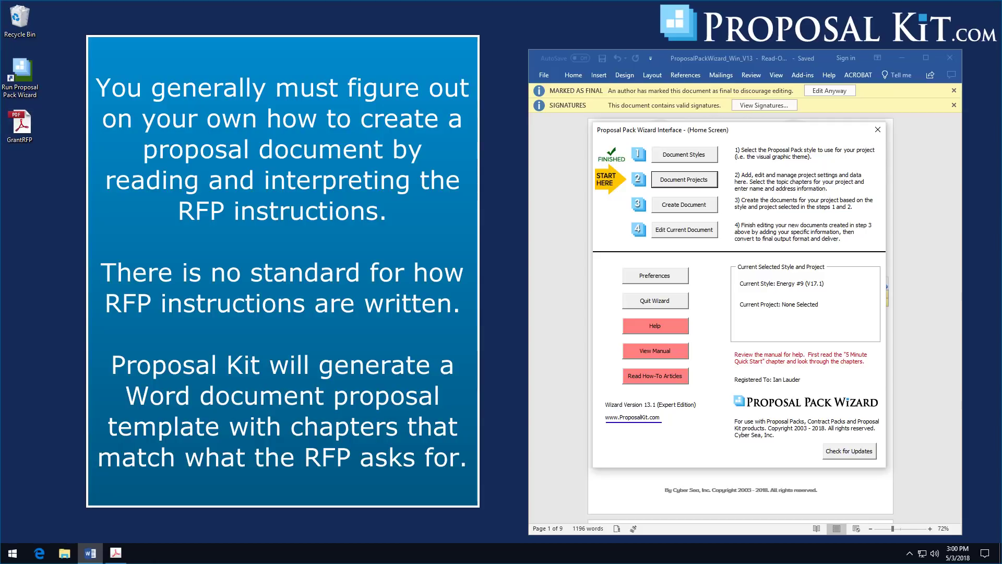
pyautogui.doubleClick(24, 128)
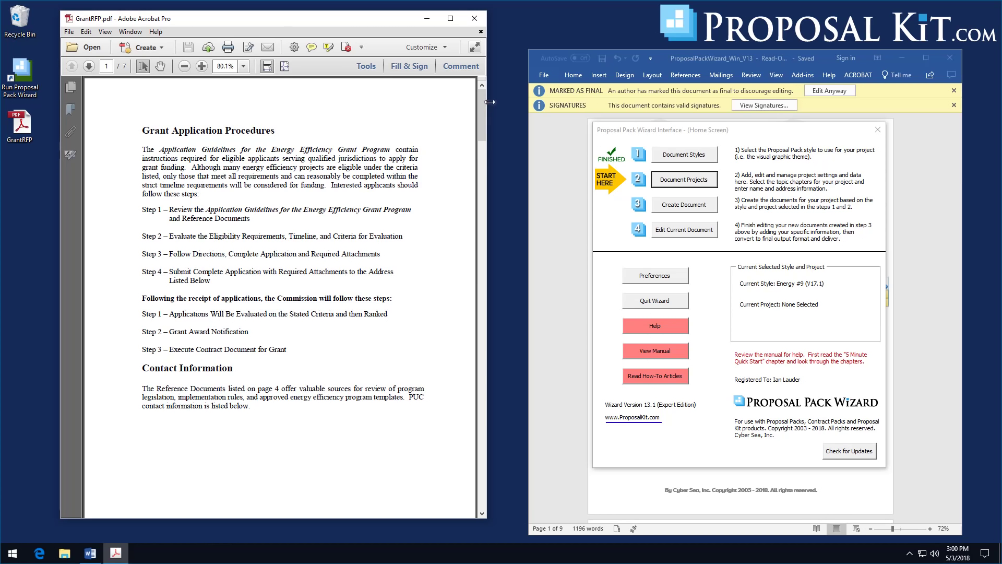
pyautogui.moveTo(483, 102); pyautogui.dragTo(484, 185)
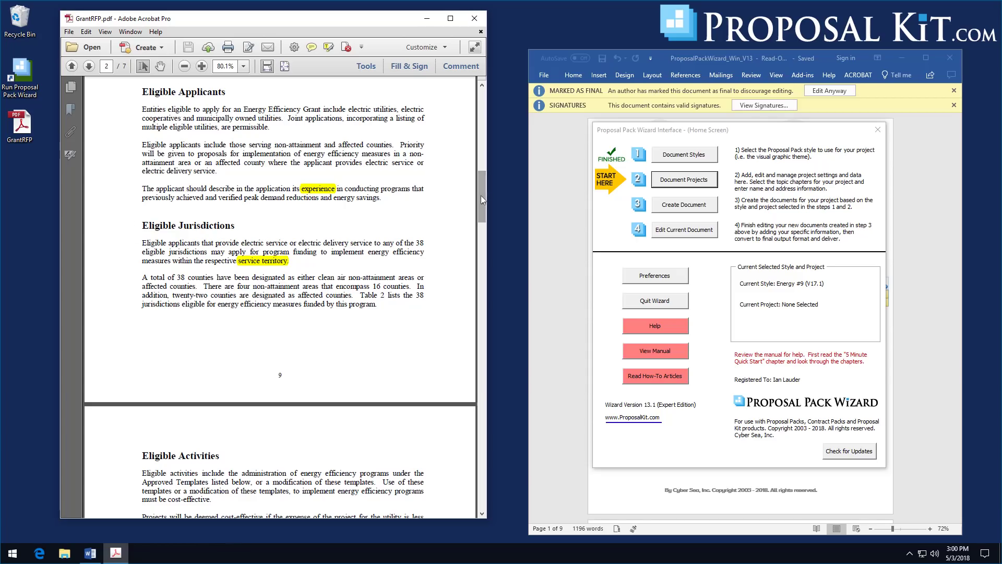
pyautogui.scroll(-2, 480, 199)
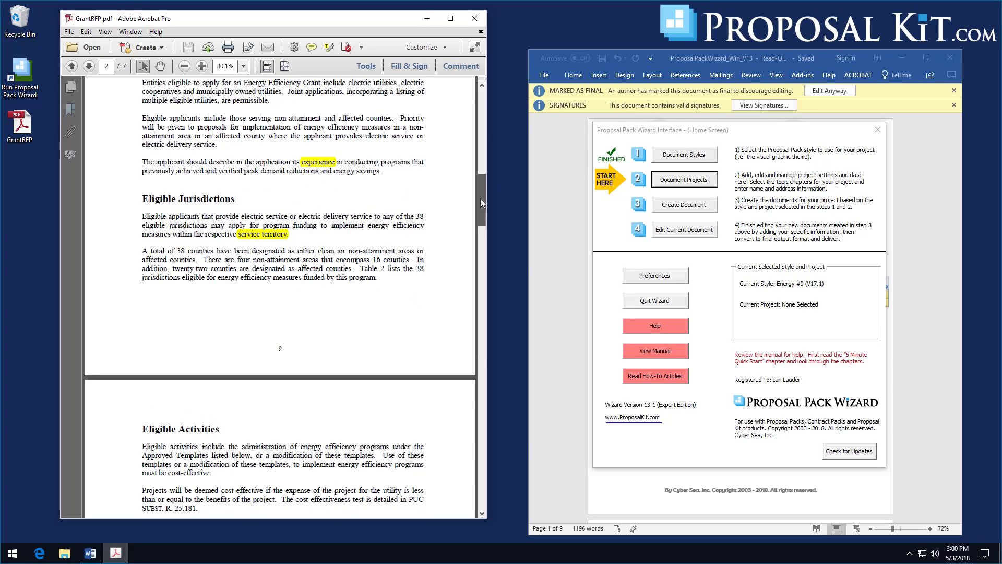
pyautogui.moveTo(480, 210); pyautogui.dragTo(479, 264)
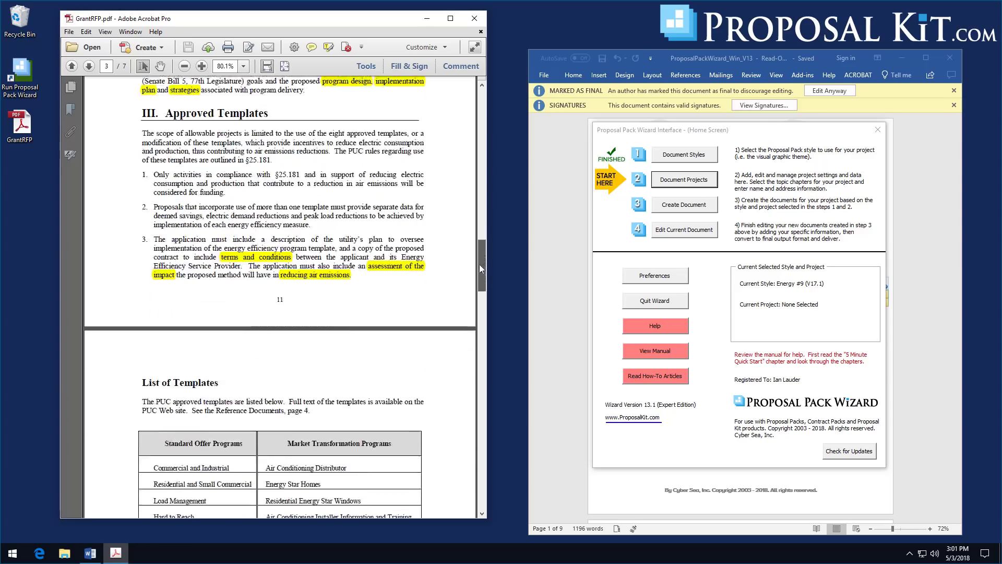
pyautogui.scroll(-3, 479, 265)
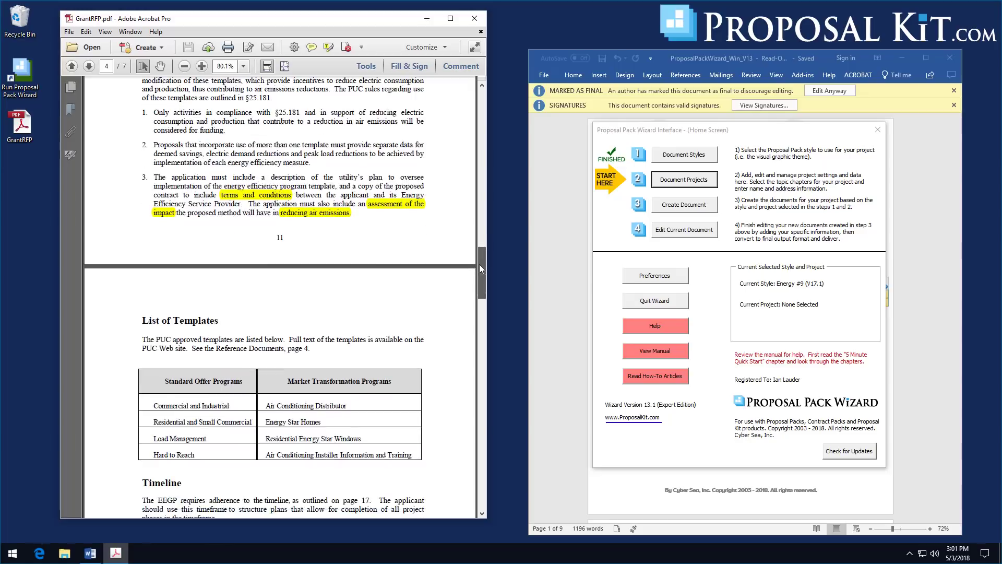
pyautogui.moveTo(480, 269); pyautogui.dragTo(474, 337)
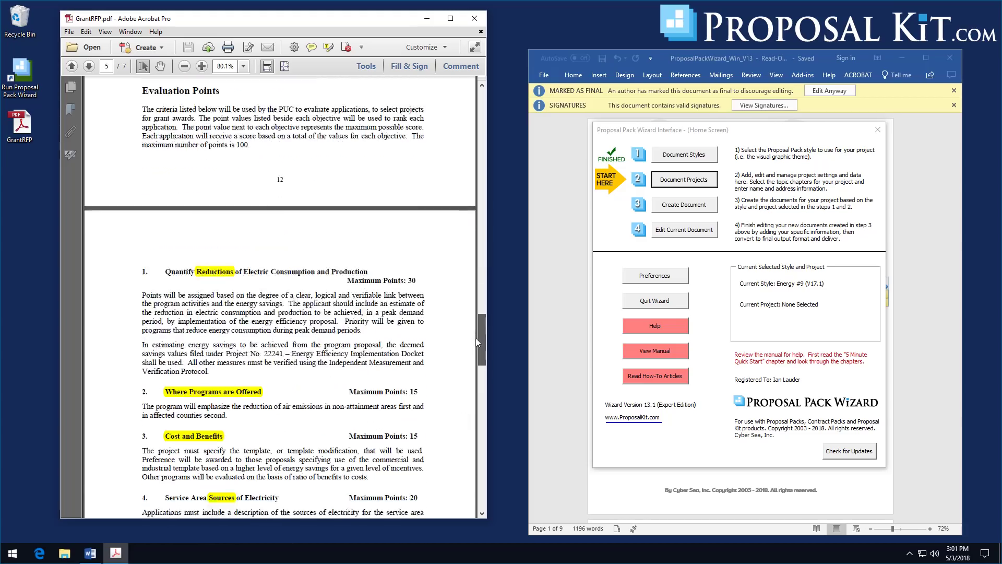
pyautogui.scroll(-2, 474, 337)
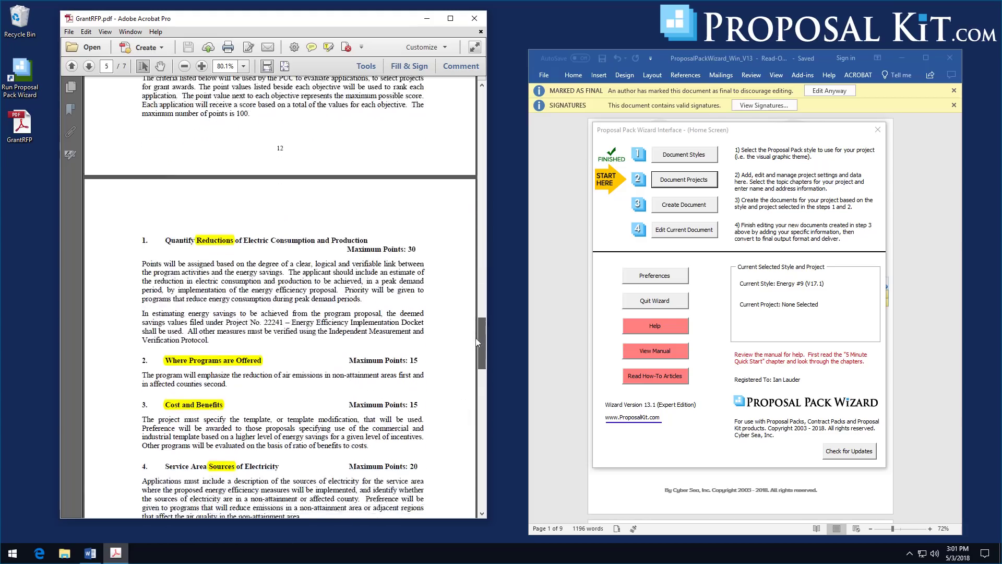
pyautogui.scroll(-3, 475, 337)
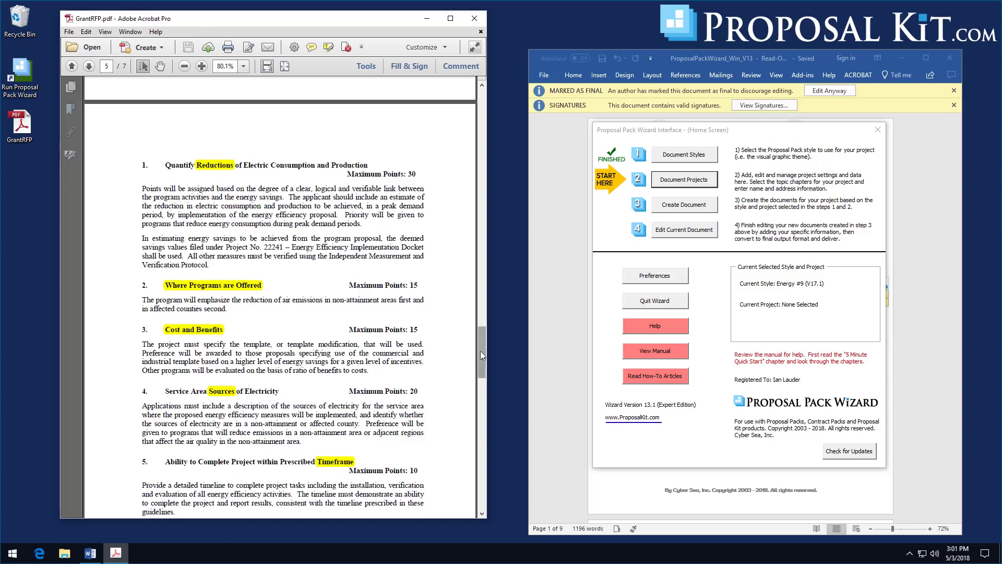
pyautogui.moveTo(480, 351); pyautogui.dragTo(480, 198)
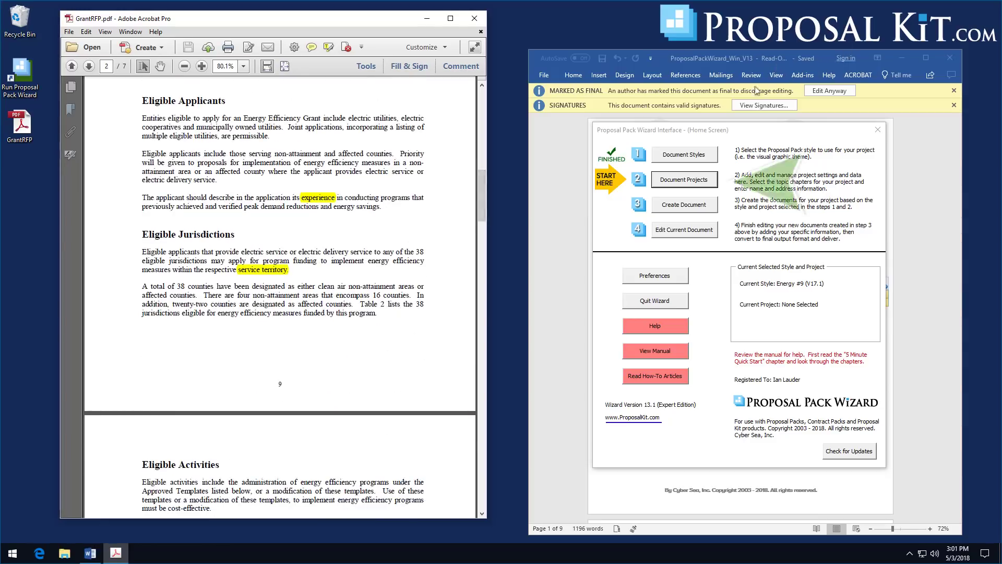
# Step: Start a new document project and pick the Cover Letter, Title Page, Table of Contents and Executive Summary templates
pyautogui.click(693, 182)
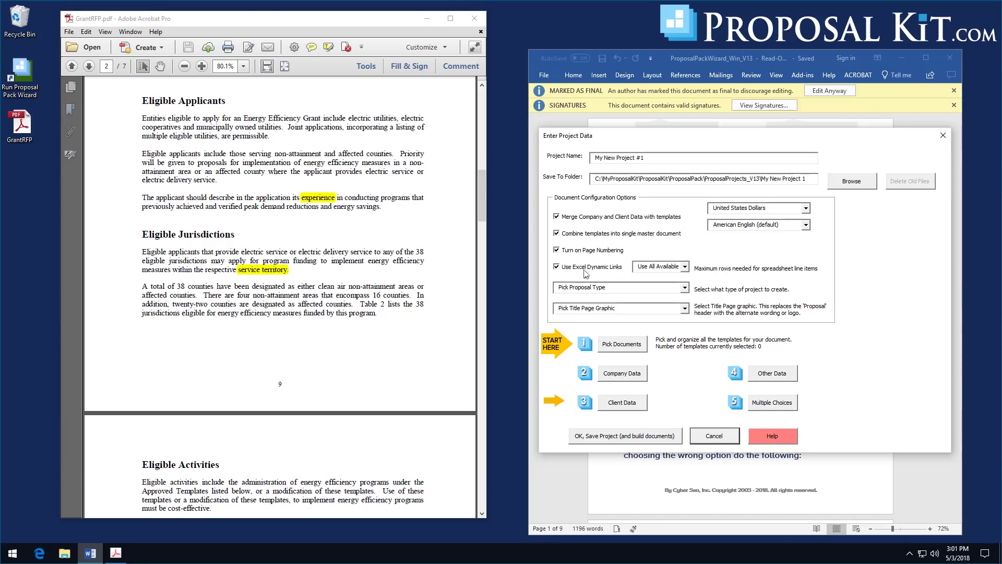
pyautogui.click(618, 345)
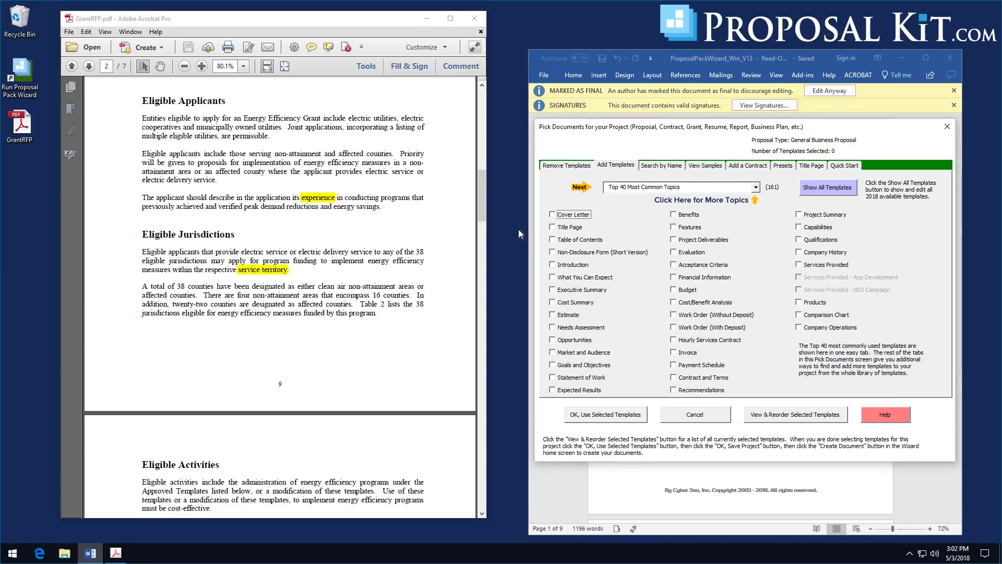
pyautogui.click(552, 214)
pyautogui.click(553, 228)
pyautogui.click(553, 240)
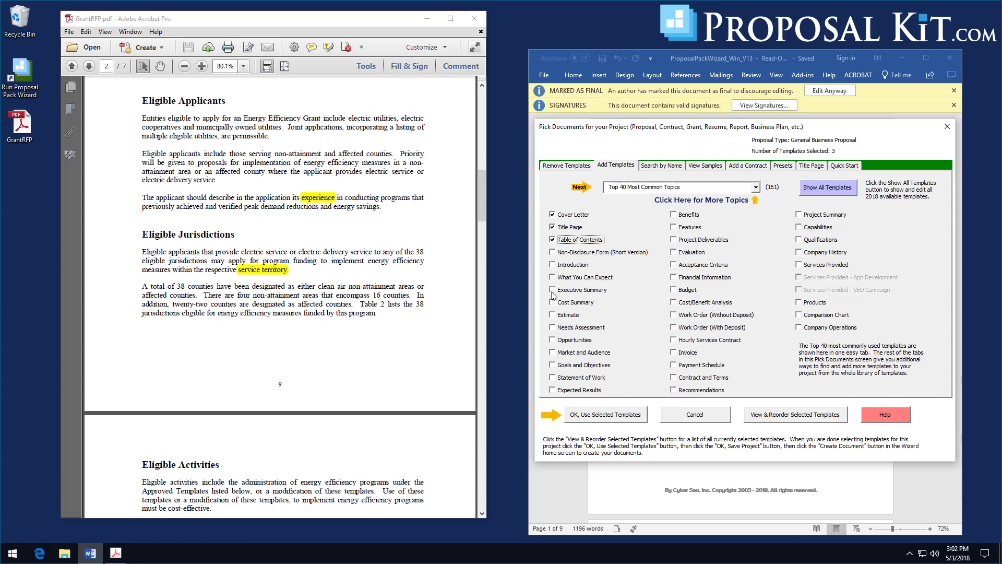
pyautogui.click(553, 290)
# Step: Consult the RFP's Eligible Activities section and add the matching Benefits and Budget templates
pyautogui.scroll(-6, 324, 282)
pyautogui.scroll(5, 275, 318)
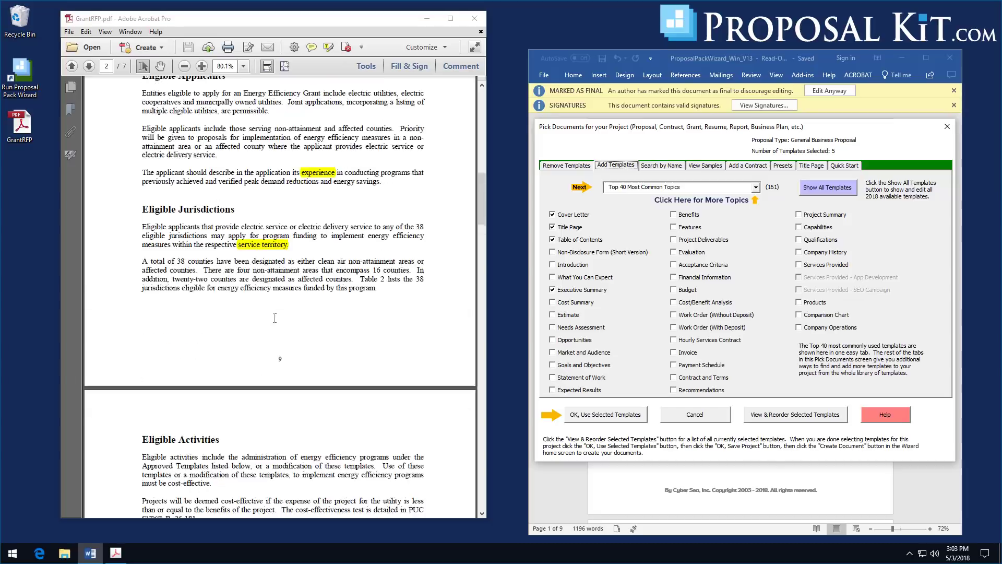
pyautogui.scroll(-10, 242, 326)
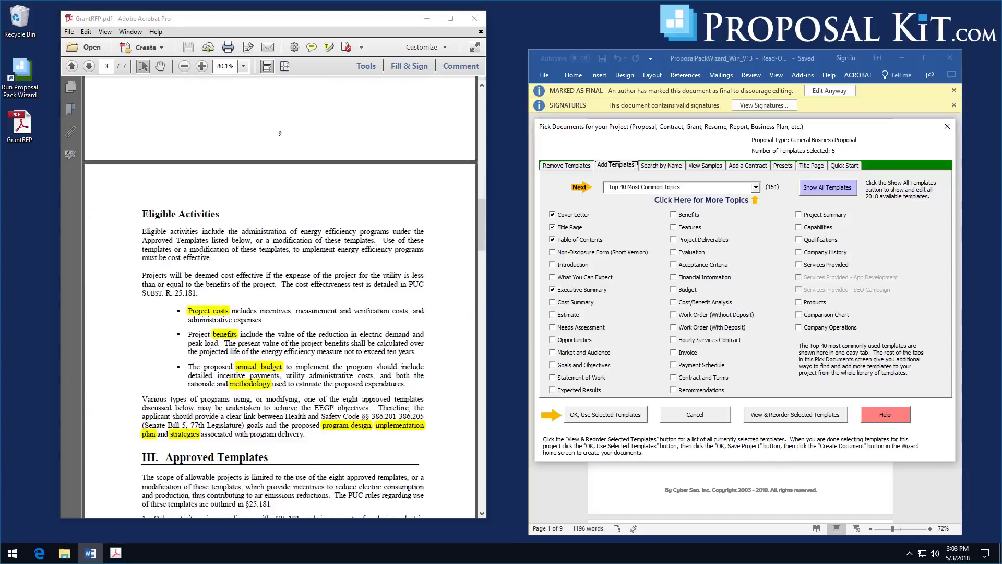
pyautogui.scroll(-1, 284, 295)
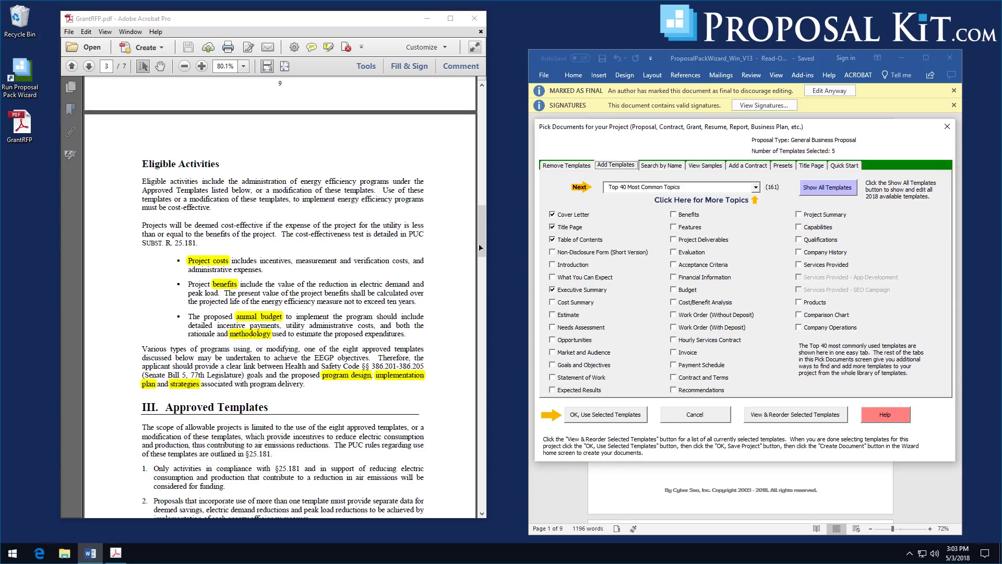
pyautogui.click(673, 214)
pyautogui.click(674, 289)
# Step: Search the template library by name for "implementation", "design", "strateg" and "method", replacing the existing search term
pyautogui.click(662, 166)
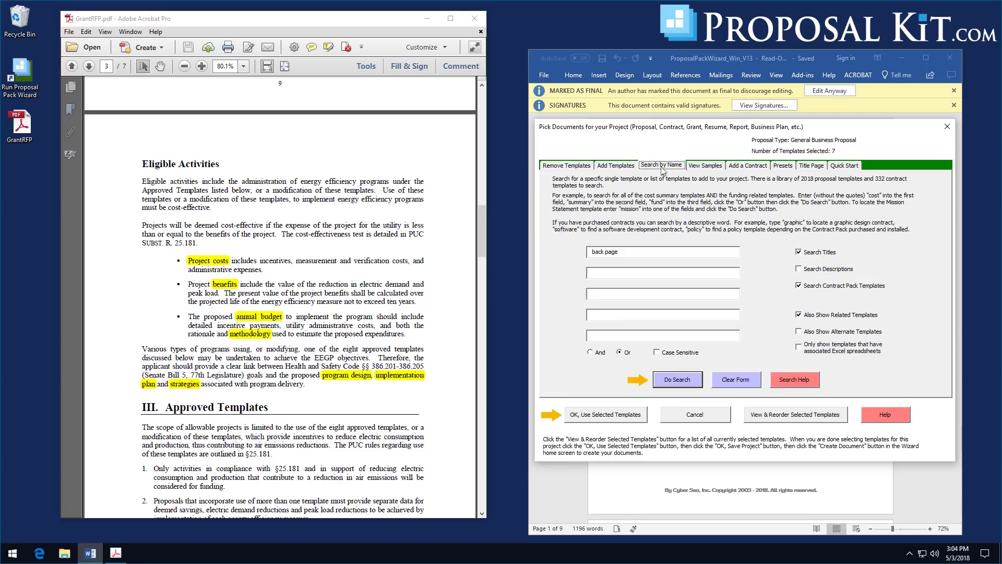
pyautogui.moveTo(624, 251); pyautogui.dragTo(590, 251)
pyautogui.press('BackSpace')
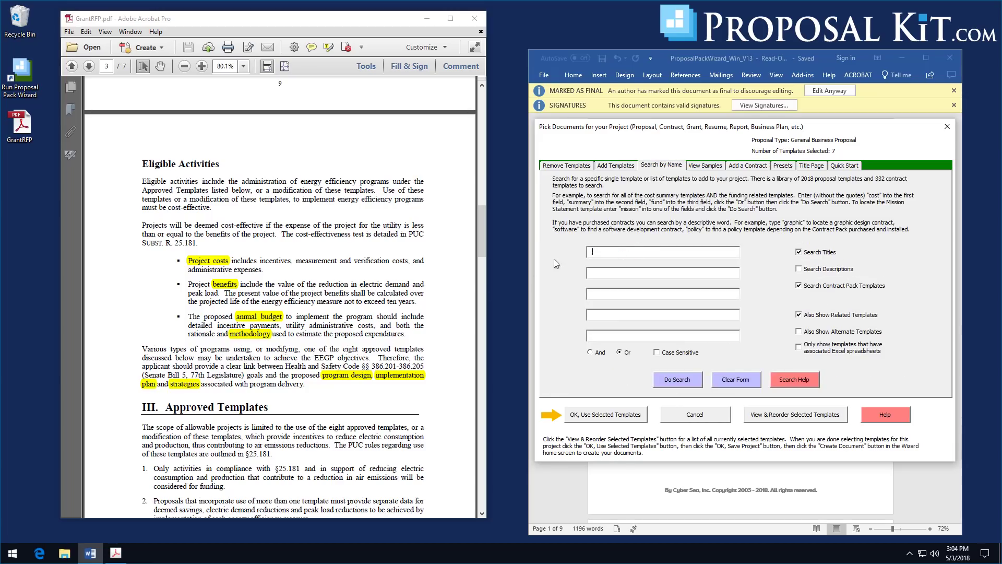
pyautogui.write('implemen')
pyautogui.write('tatio')
pyautogui.write('desi')
pyautogui.write('strateg')
pyautogui.press('Tab')
pyautogui.write('method')
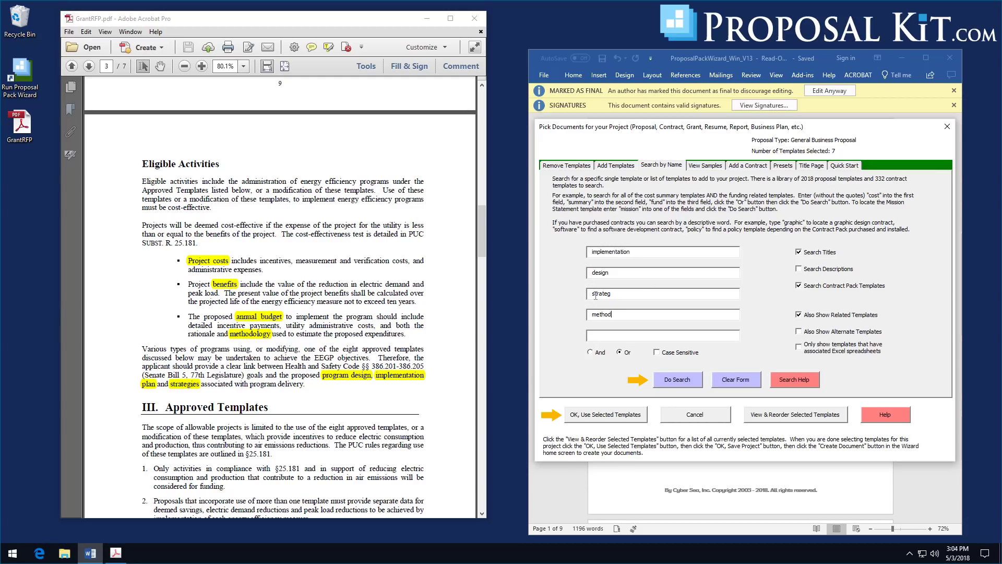
pyautogui.click(683, 384)
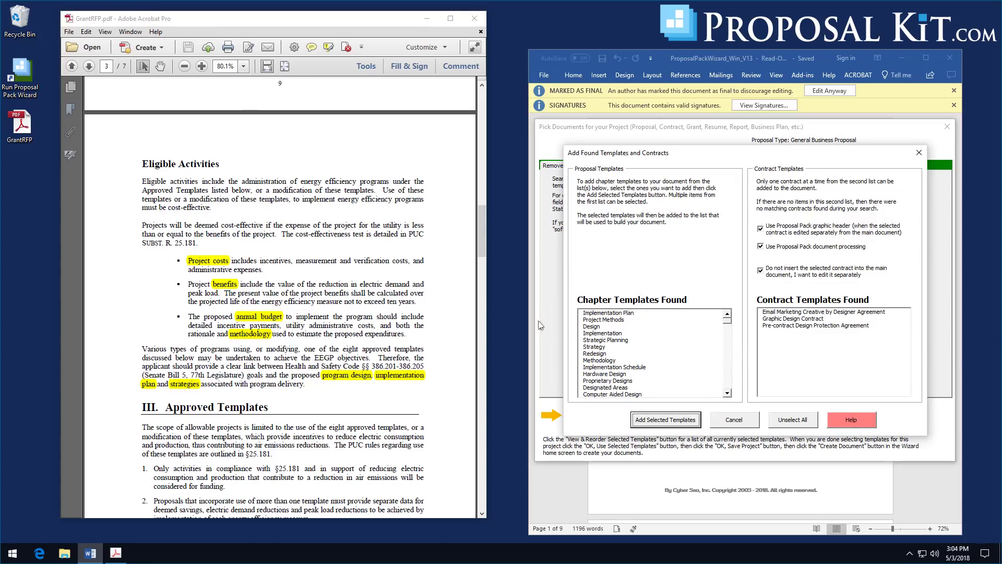
# Step: Add the Implementation Plan, Project Methods, Design, Strategy and Methodology chapter templates to the project and accept the selected templates list
pyautogui.click(605, 314)
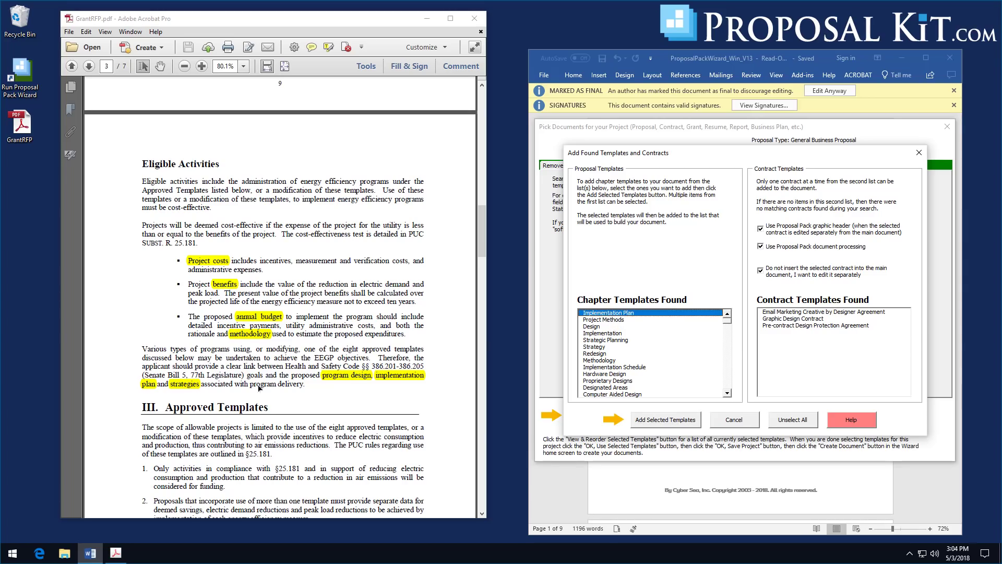
pyautogui.click(609, 320)
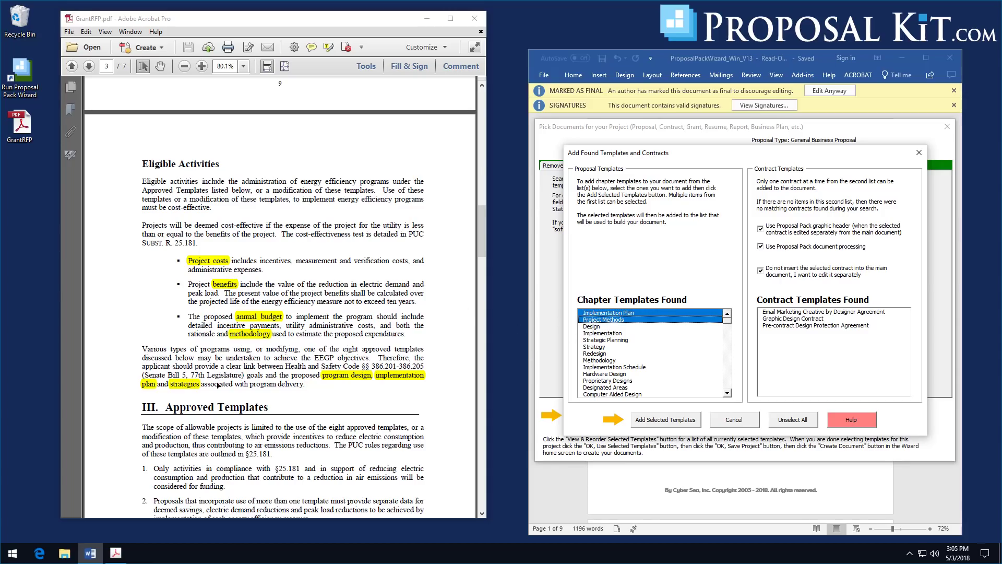
pyautogui.click(595, 327)
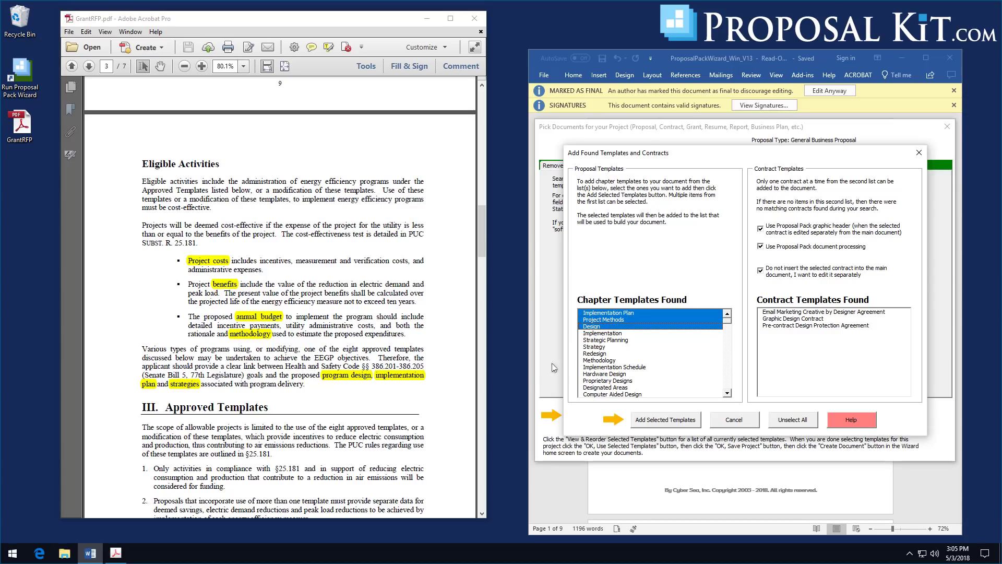
pyautogui.click(587, 347)
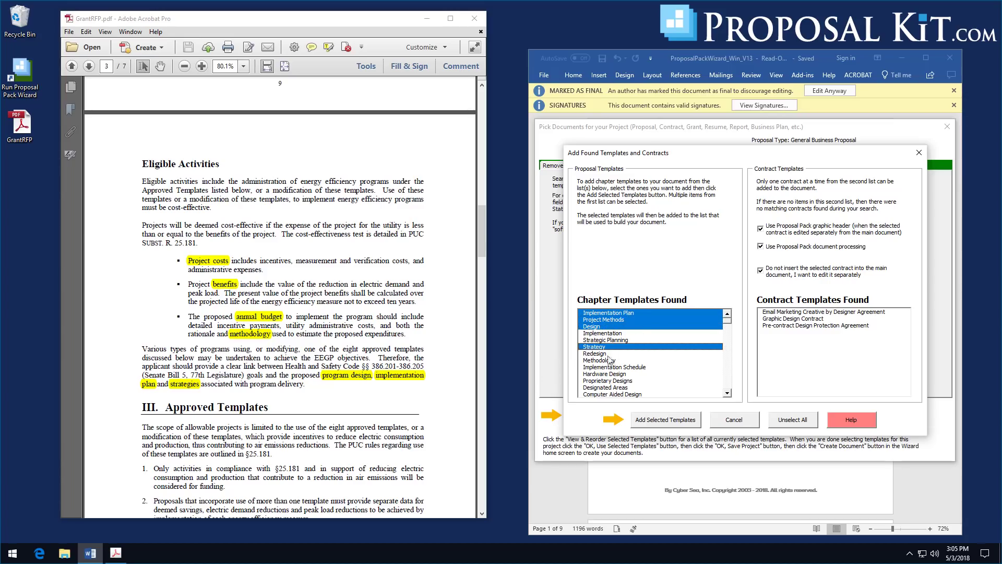
pyautogui.click(609, 359)
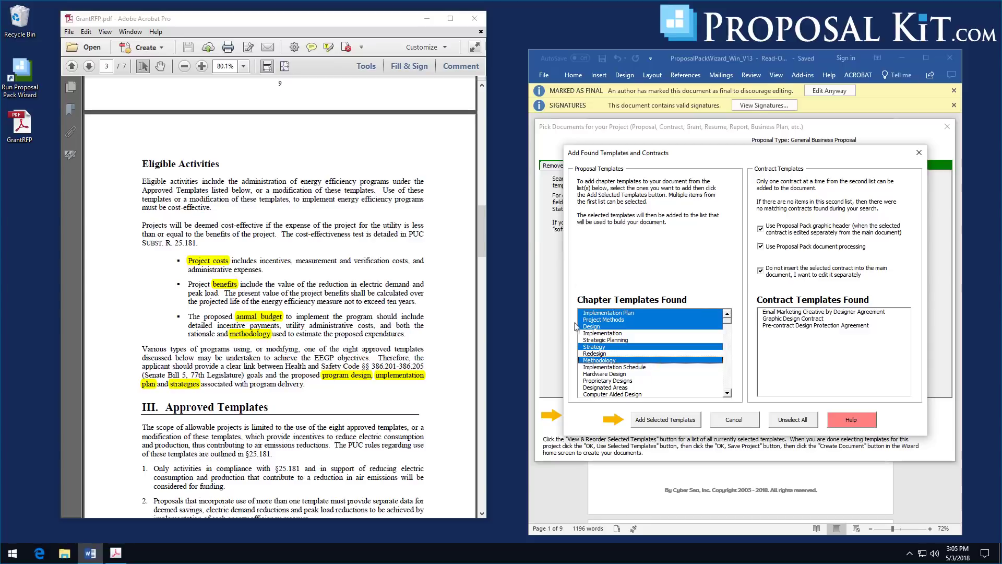
pyautogui.moveTo(483, 227); pyautogui.dragTo(483, 256)
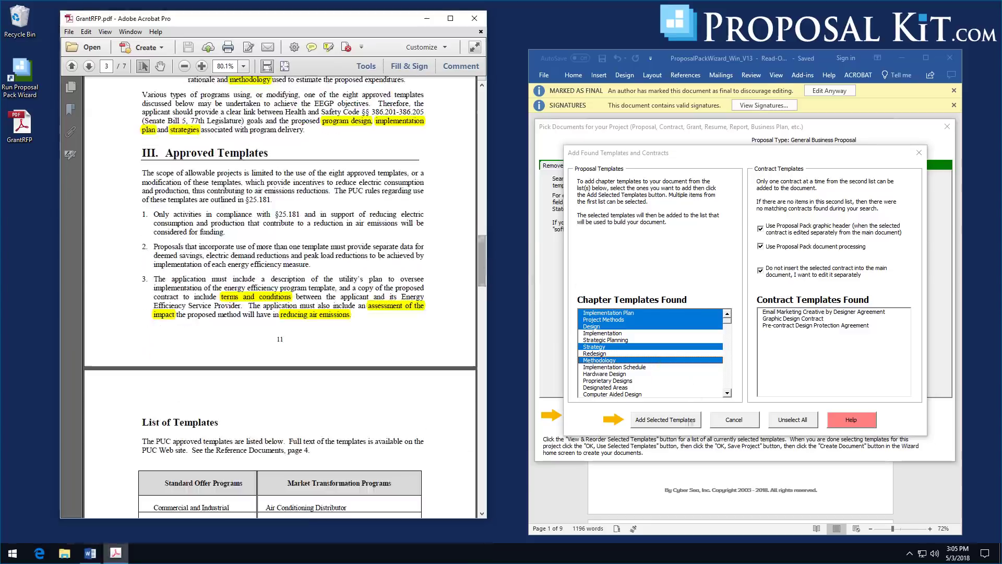
pyautogui.click(646, 420)
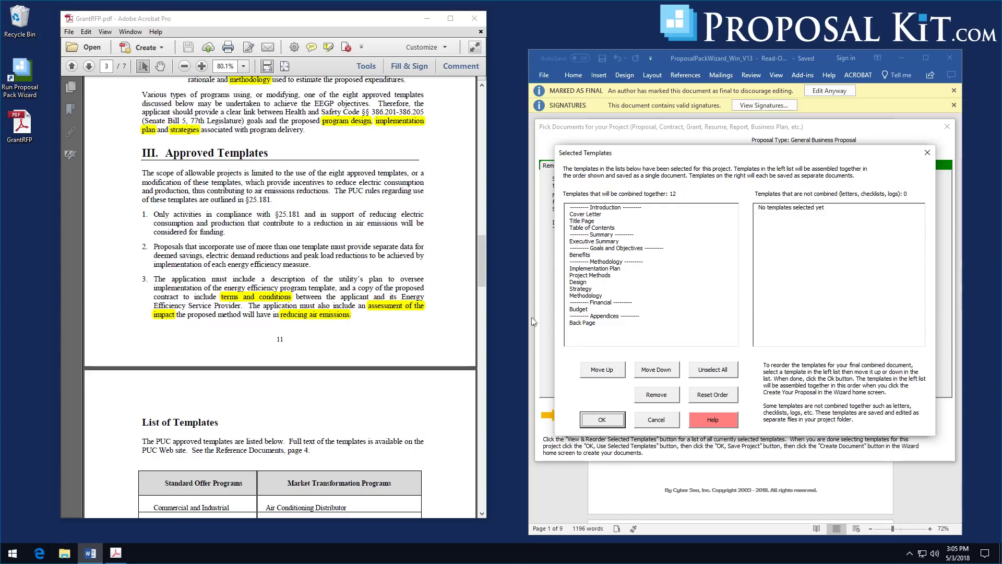
pyautogui.click(592, 425)
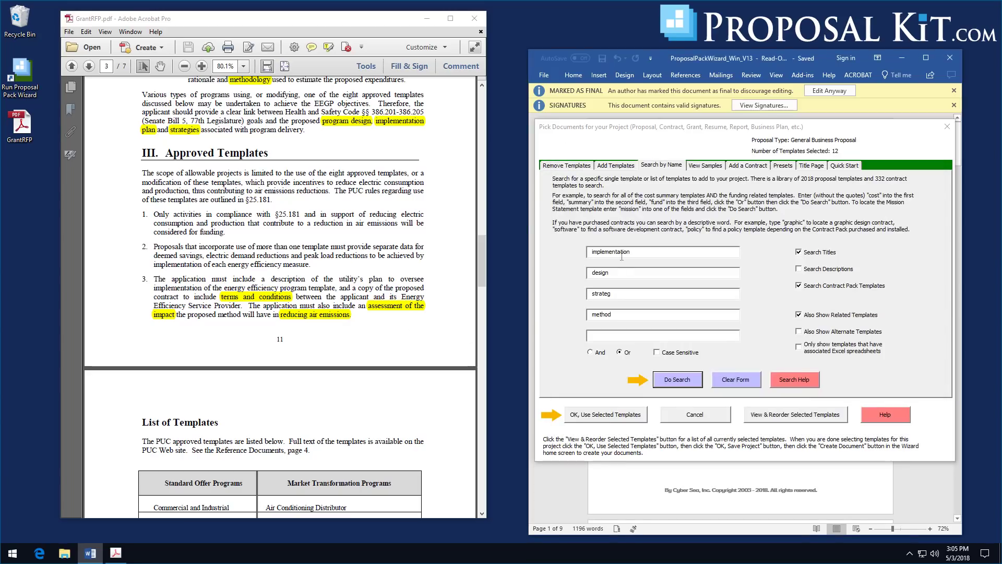
# Step: Clear the previous search terms and search the template library for "impact" and "reduc"
pyautogui.click(734, 386)
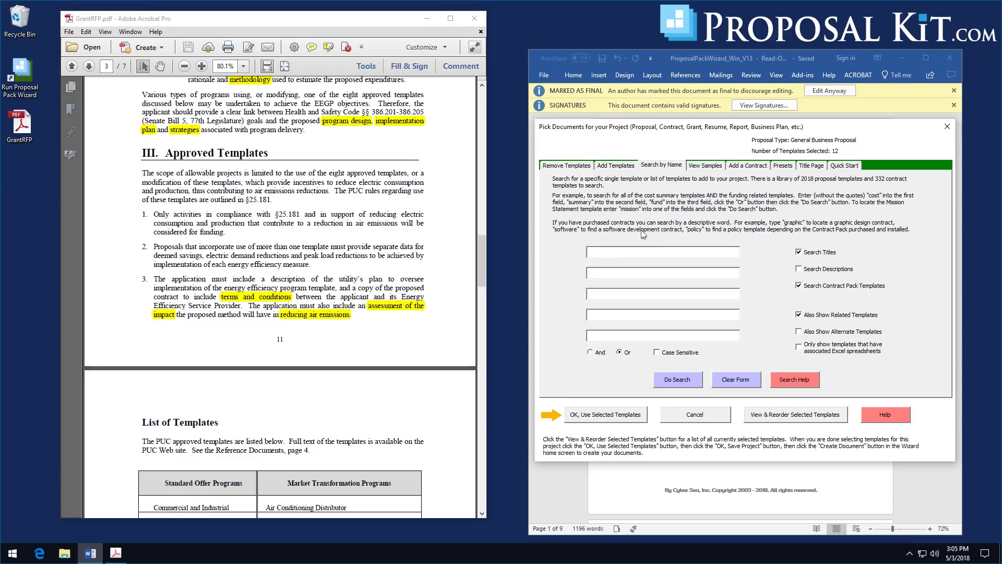
pyautogui.write('impact')
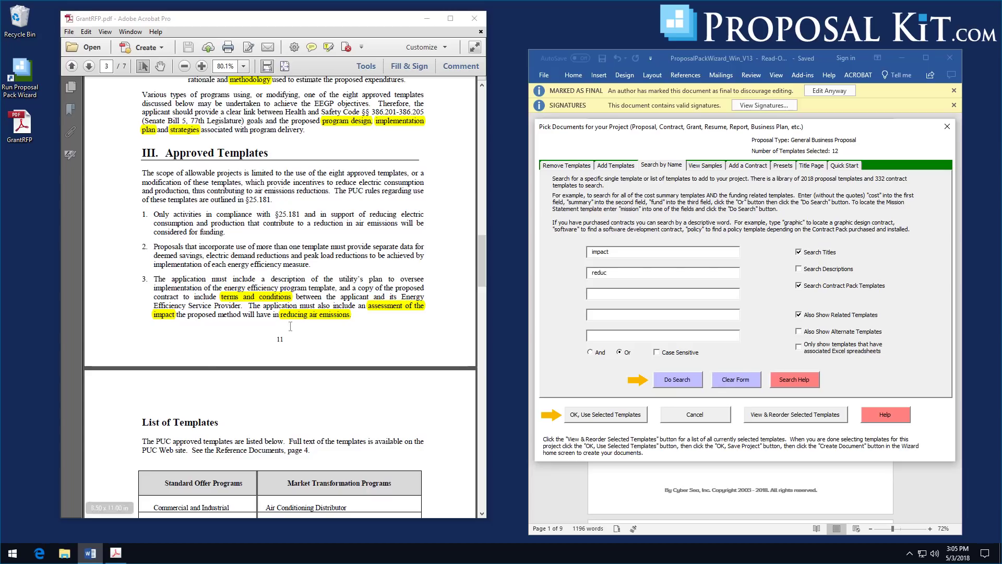
pyautogui.click(677, 384)
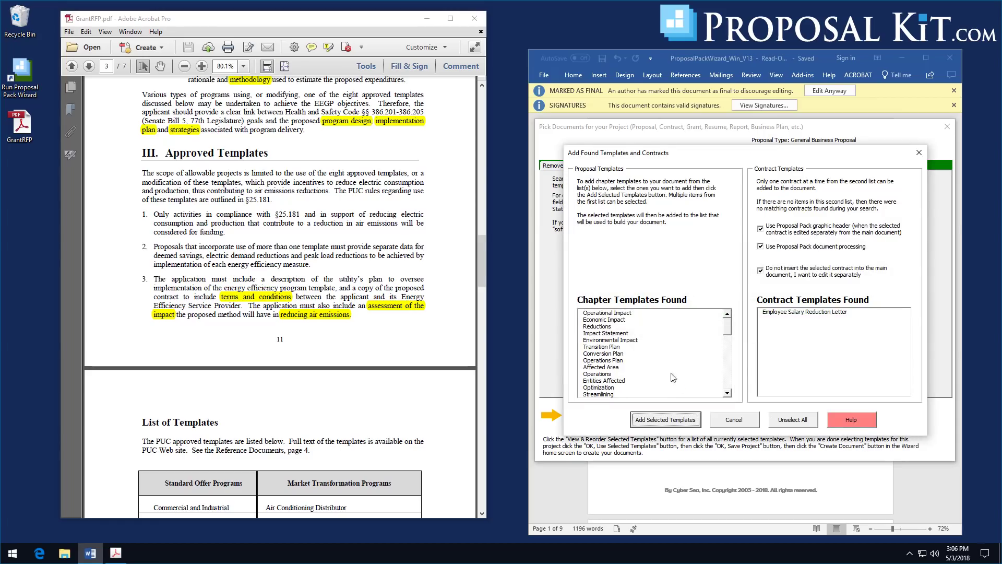
# Step: Add the found Environmental Impact and Reductions chapter templates to the project
pyautogui.click(600, 341)
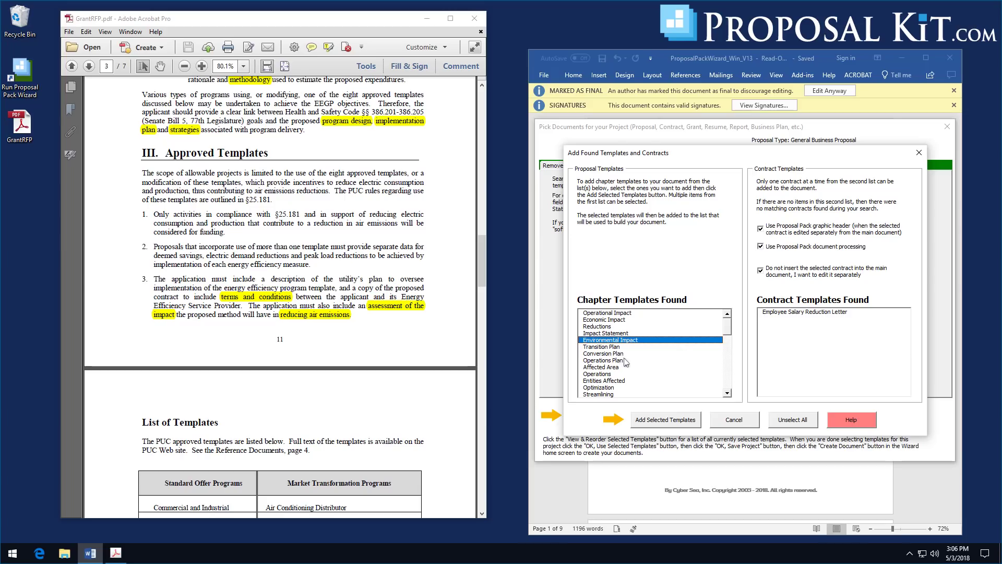
pyautogui.click(601, 327)
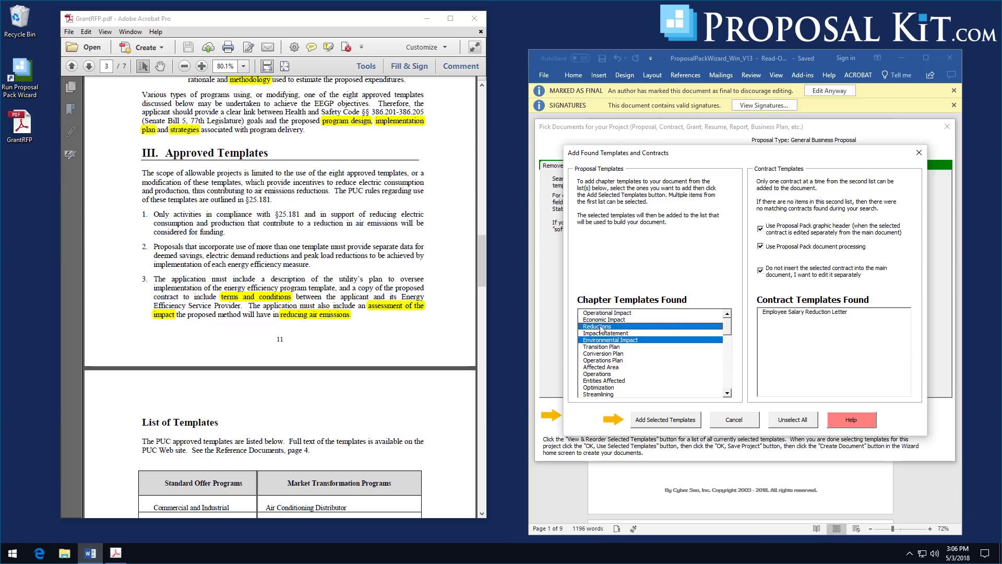
pyautogui.click(670, 422)
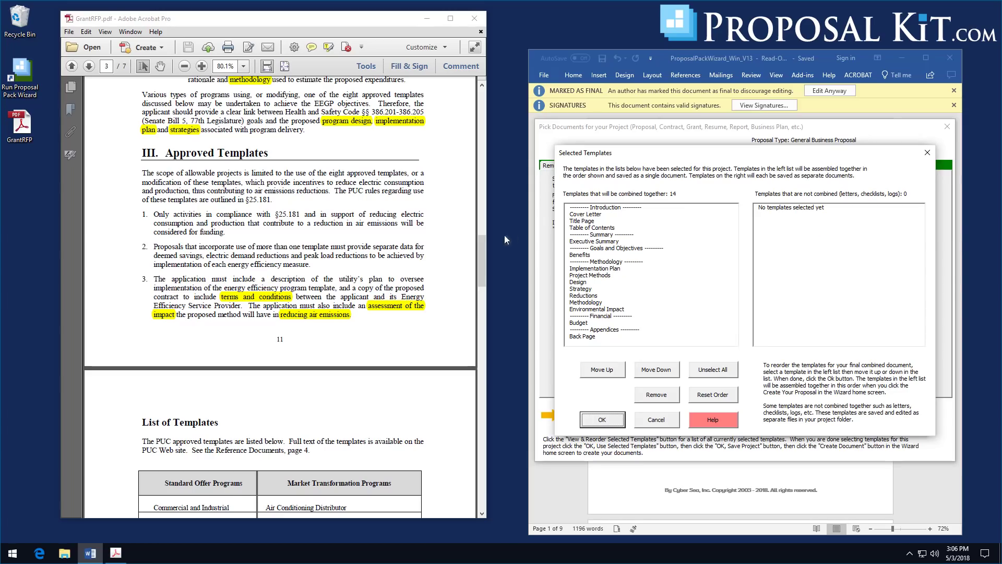
# Step: Accept the selected templates list, clear the previous search terms and search the template library for "service", "sources" and "timeframe"
pyautogui.moveTo(482, 240); pyautogui.dragTo(482, 333)
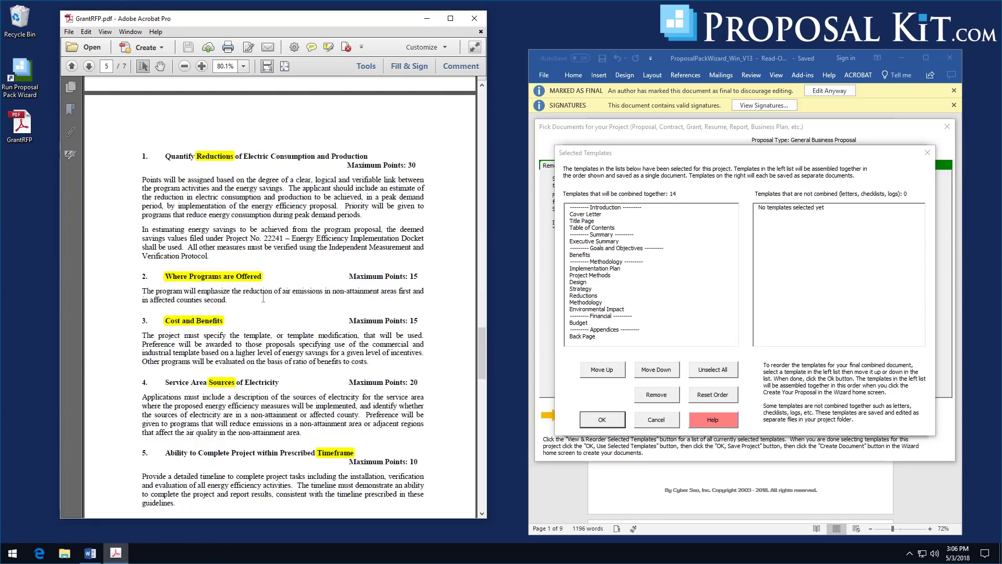
pyautogui.click(596, 422)
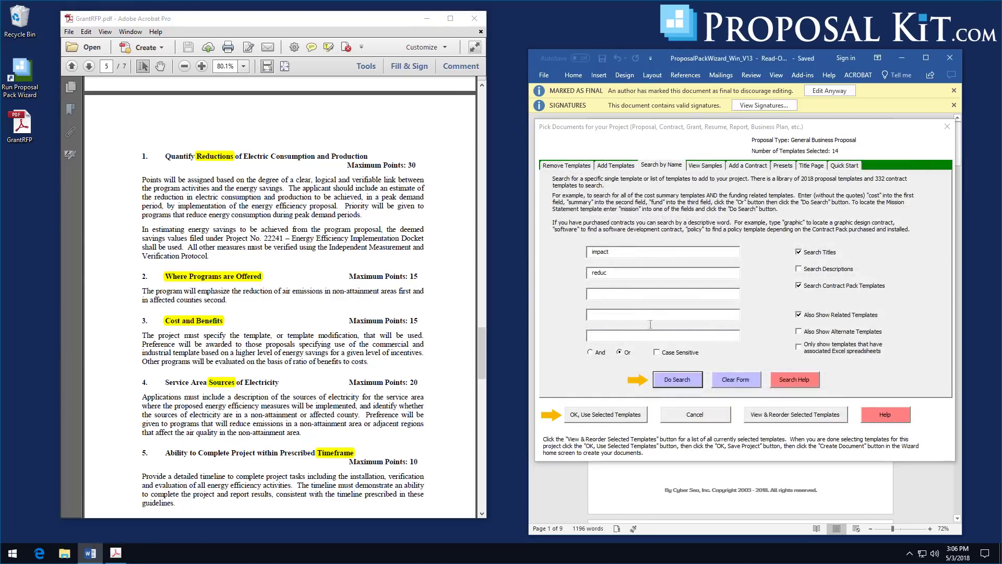
pyautogui.click(608, 252)
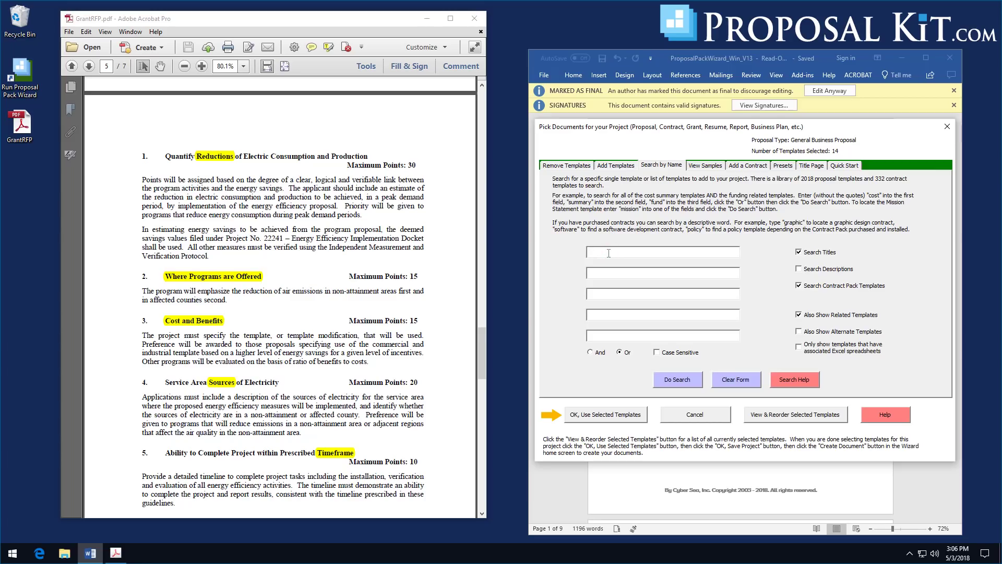
pyautogui.write('service')
pyautogui.click(637, 297)
pyautogui.write('sources')
pyautogui.write('timeframe')
pyautogui.click(689, 379)
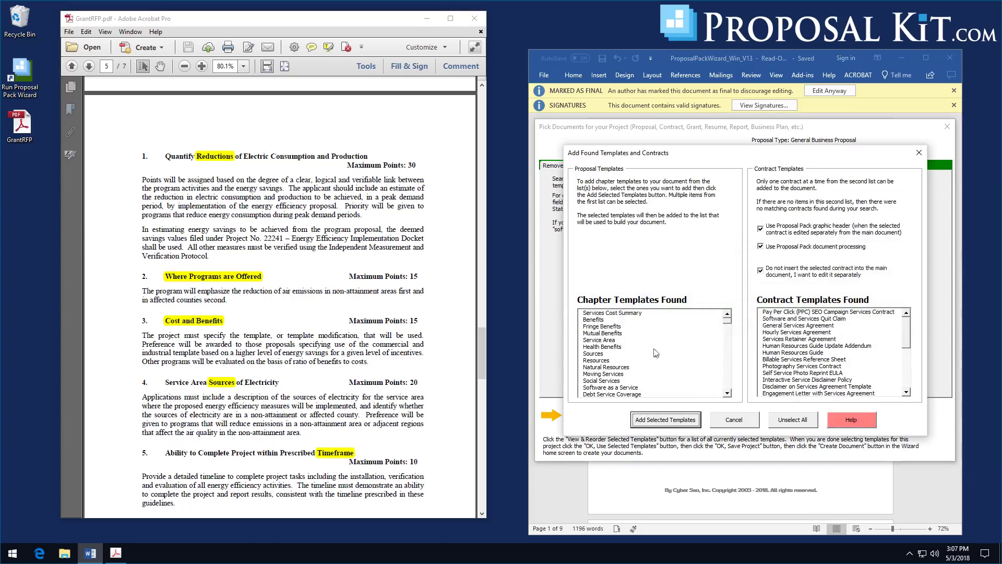
# Step: Select the Service Area, Sources and Cost/Benefit Analysis chapter templates among the found templates
pyautogui.click(593, 342)
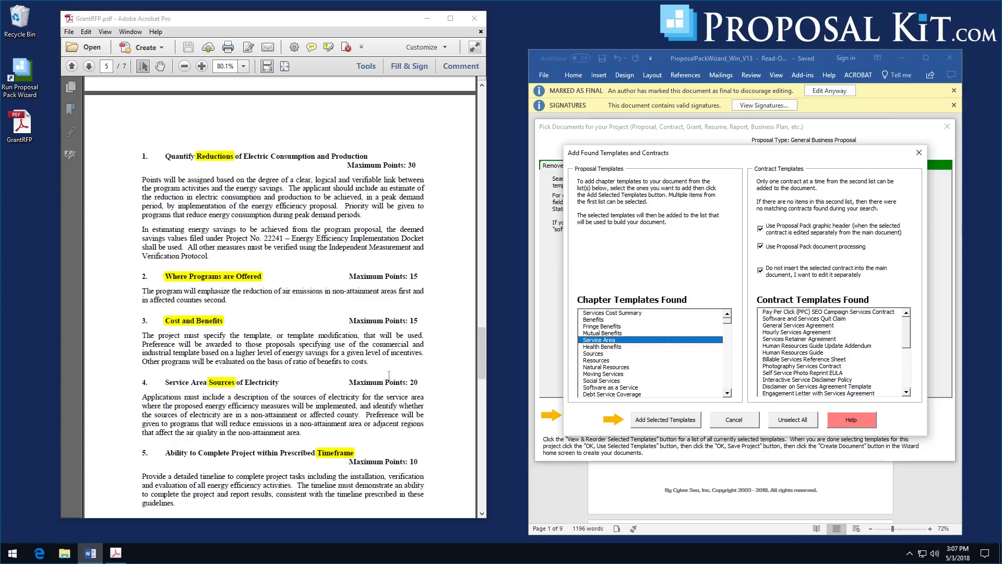
pyautogui.click(599, 353)
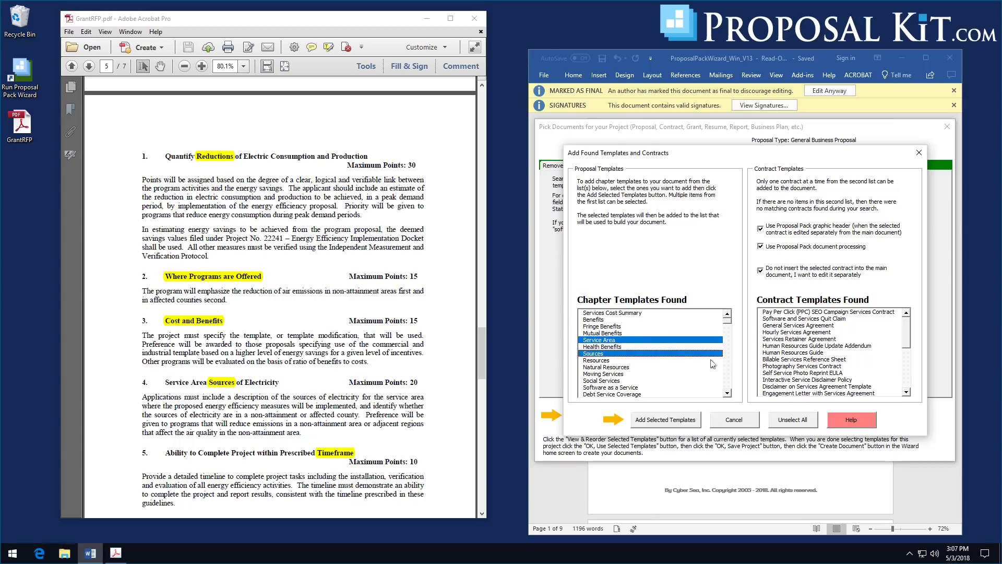
pyautogui.click(727, 394)
pyautogui.click(727, 393)
pyautogui.click(727, 393)
pyautogui.click(727, 393)
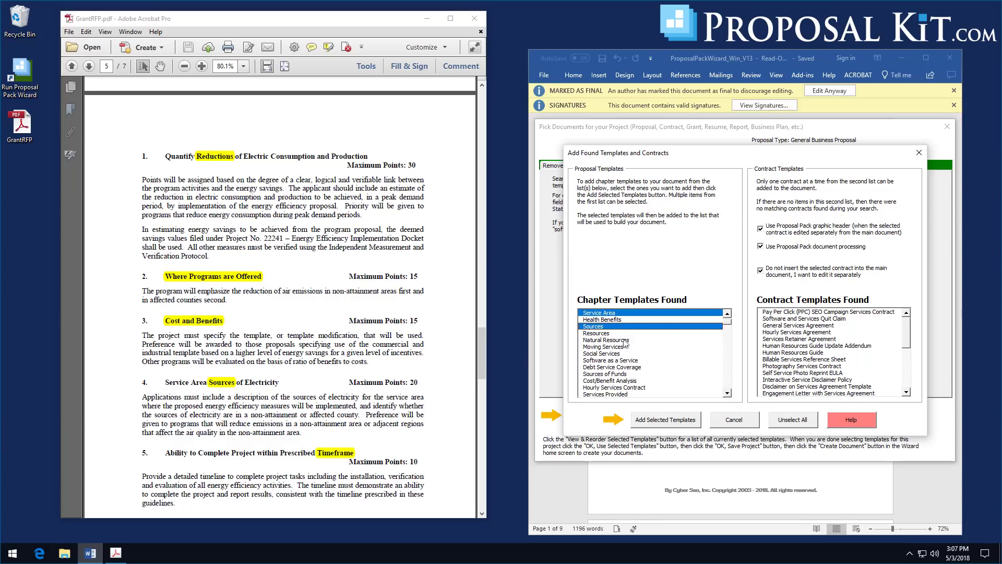
pyautogui.click(613, 382)
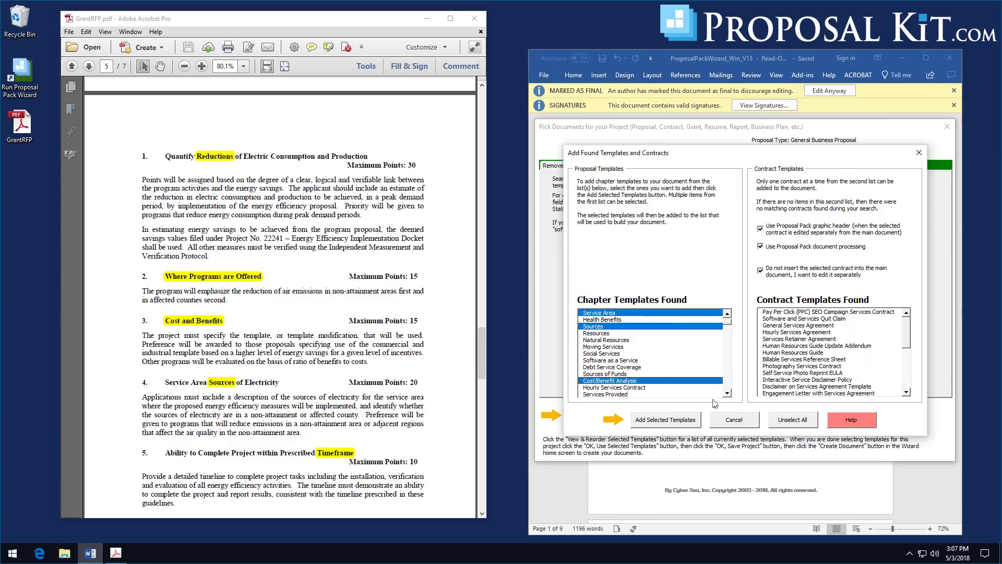
# Step: Check the rest of the found chapter templates, then add the selected ones to the project and accept the list
pyautogui.click(727, 393)
pyautogui.click(727, 393)
pyautogui.click(727, 393)
pyautogui.click(727, 394)
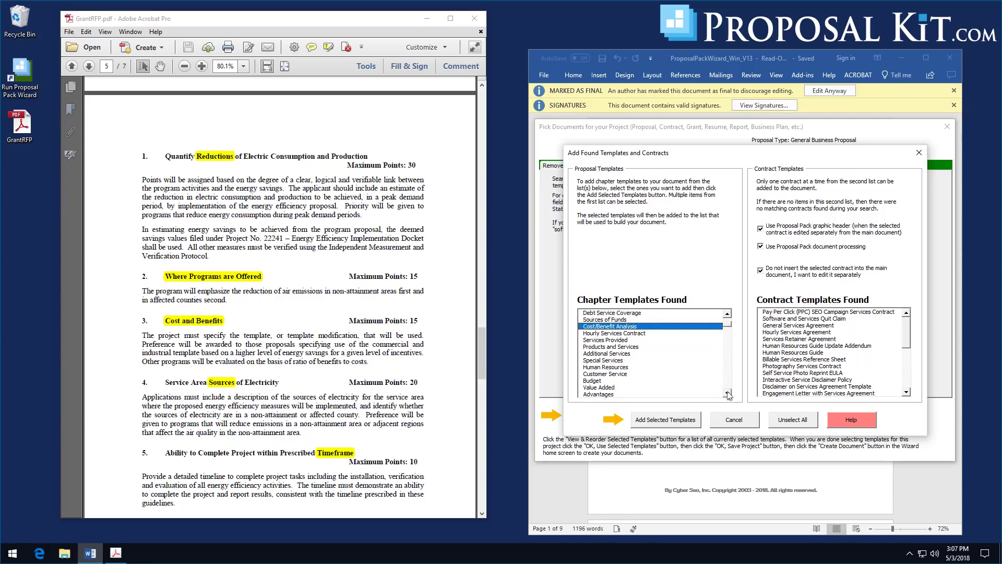
pyautogui.click(727, 394)
pyautogui.click(727, 393)
pyautogui.click(727, 393)
pyautogui.click(727, 394)
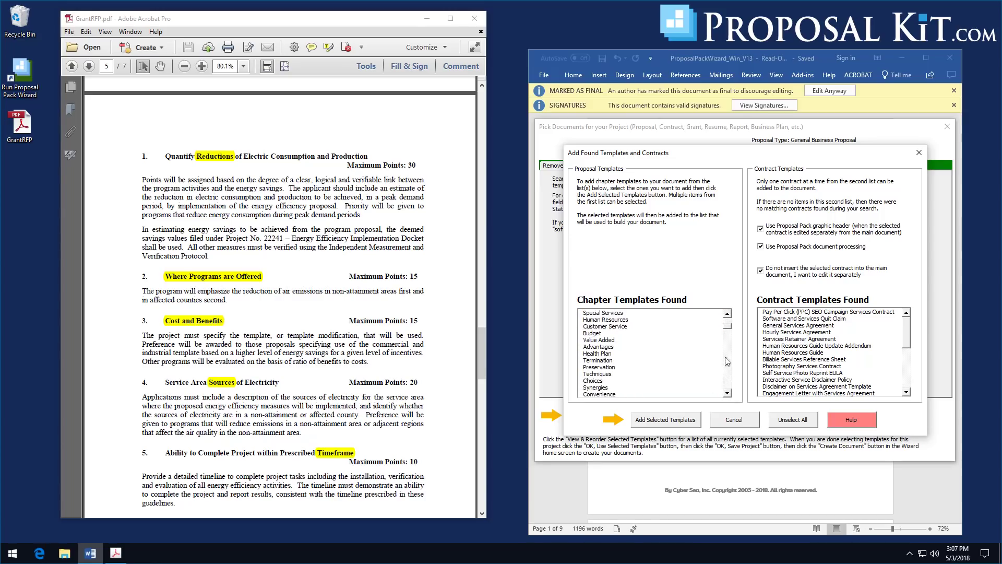
pyautogui.click(727, 393)
pyautogui.click(727, 394)
pyautogui.click(727, 393)
pyautogui.click(726, 393)
pyautogui.click(727, 393)
pyautogui.click(726, 393)
pyautogui.click(727, 393)
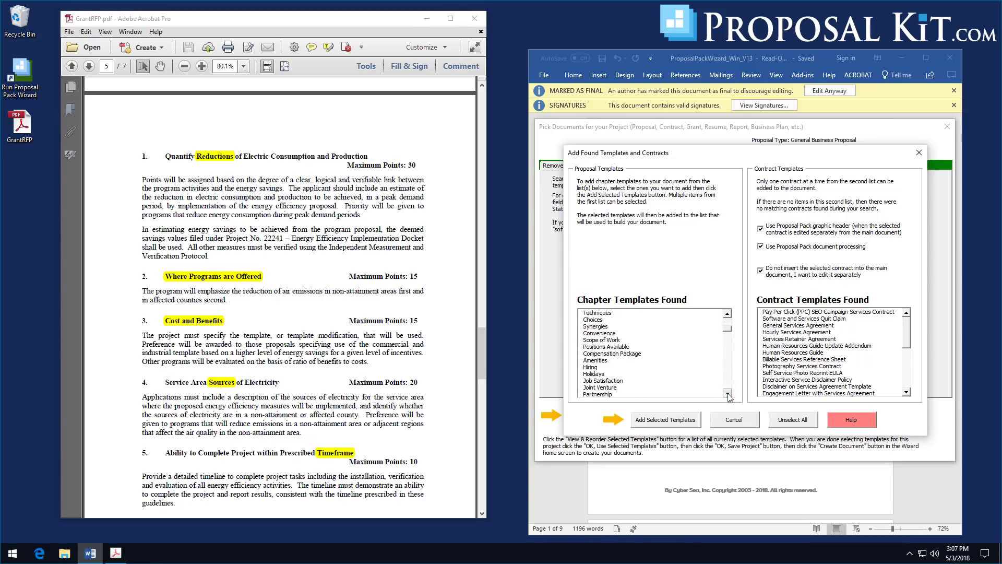
pyautogui.click(727, 394)
pyautogui.click(727, 393)
pyautogui.click(727, 393)
pyautogui.click(727, 393)
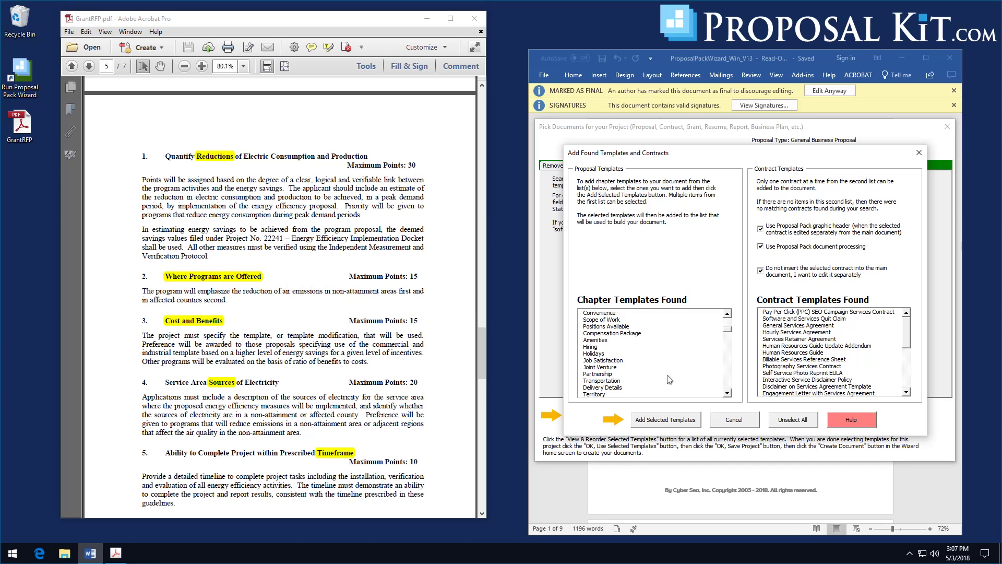
pyautogui.click(664, 424)
pyautogui.click(616, 425)
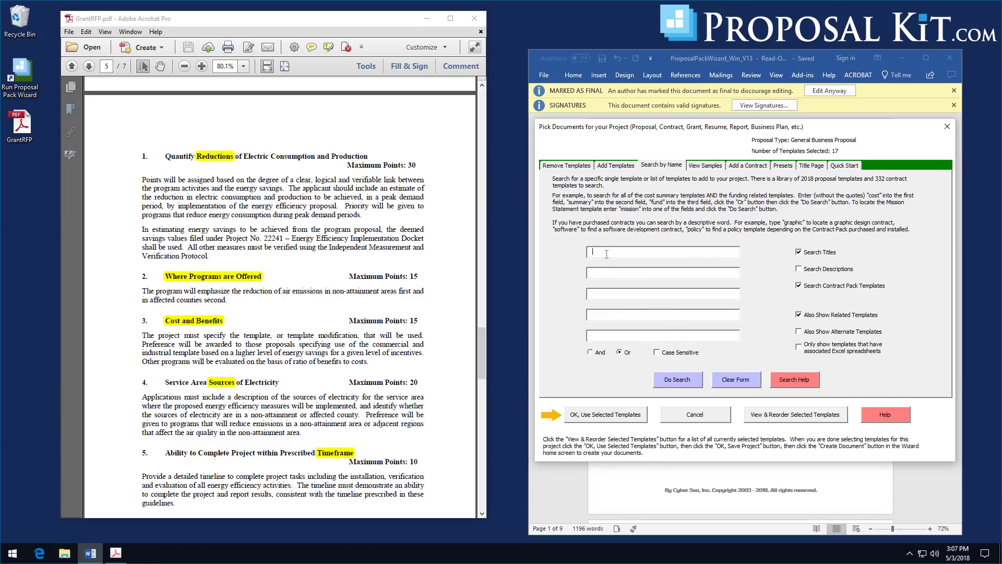
# Step: Search the template library for "time", "schedule" and "milestone", following the timeline requirements highlighted in the GrantRFP PDF
pyautogui.write('time')
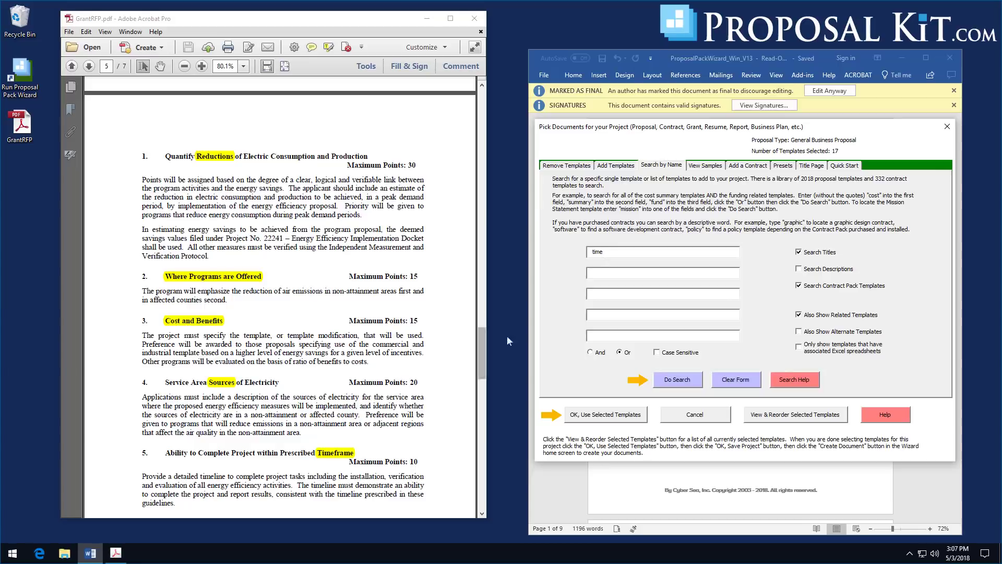
pyautogui.scroll(-3, 358, 306)
pyautogui.scroll(-8, 359, 305)
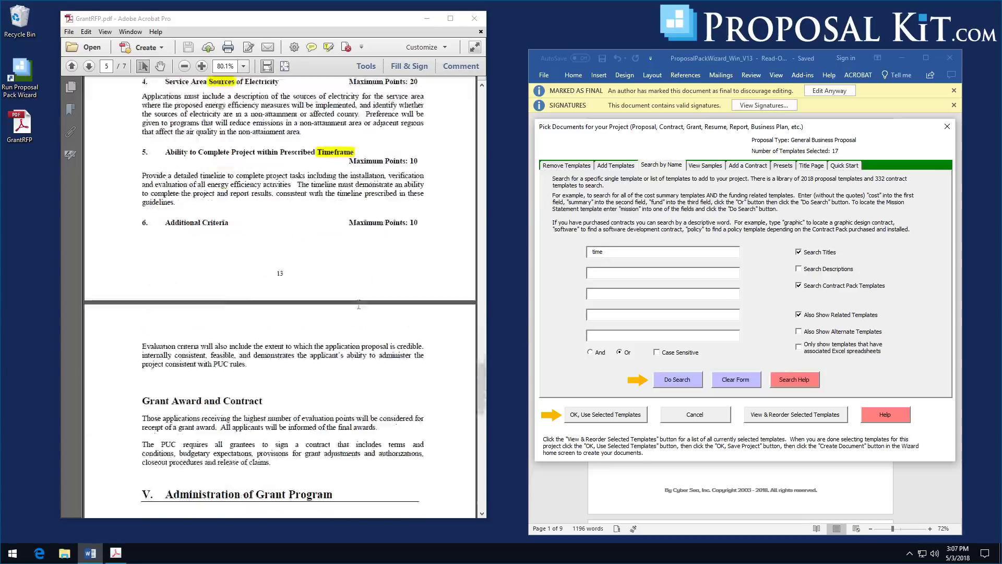
pyautogui.scroll(-3, 359, 305)
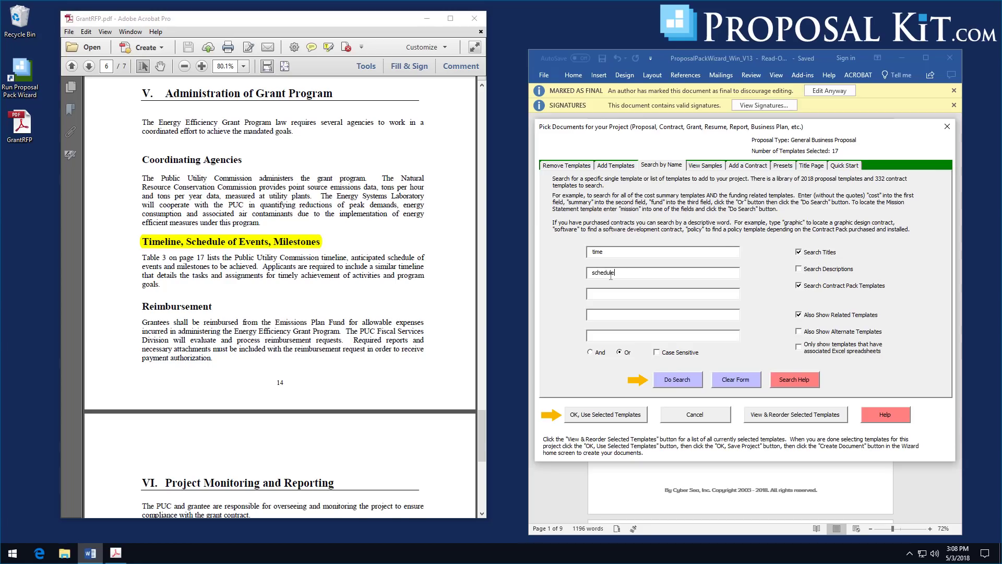
pyautogui.write('stone')
pyautogui.click(673, 385)
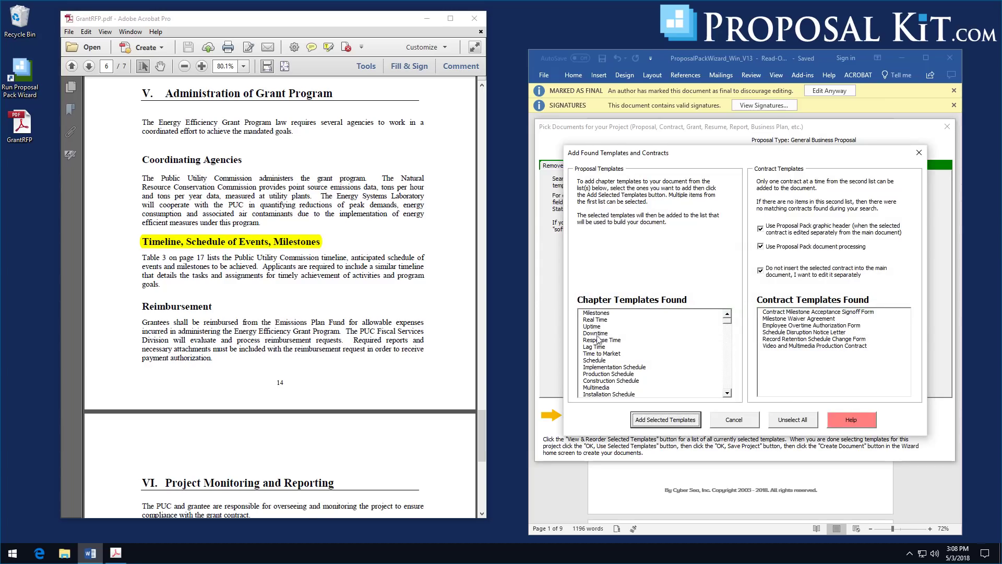
# Step: Add the Milestones, Schedule of Events and Time Line chapter templates to the project
pyautogui.click(598, 313)
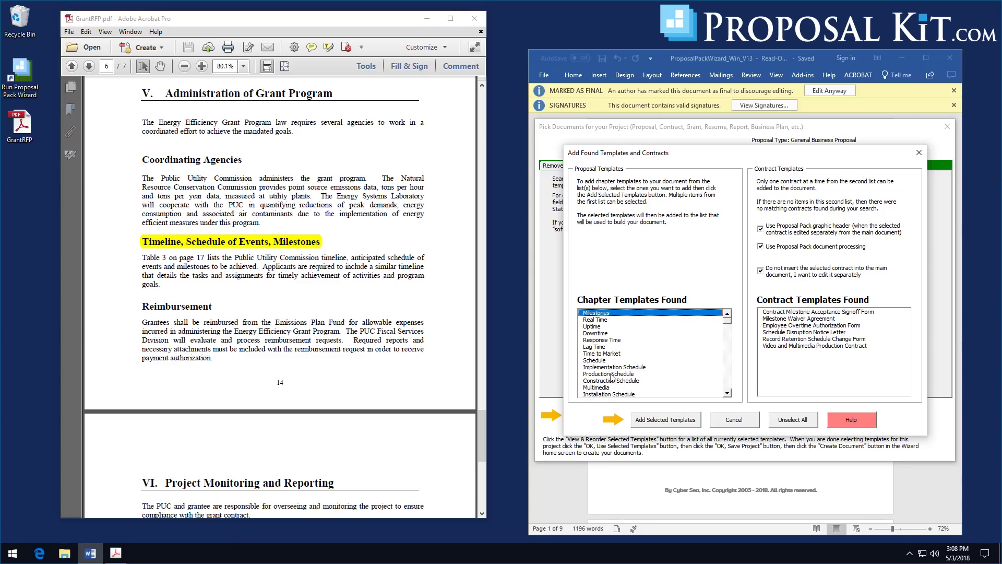
pyautogui.click(727, 393)
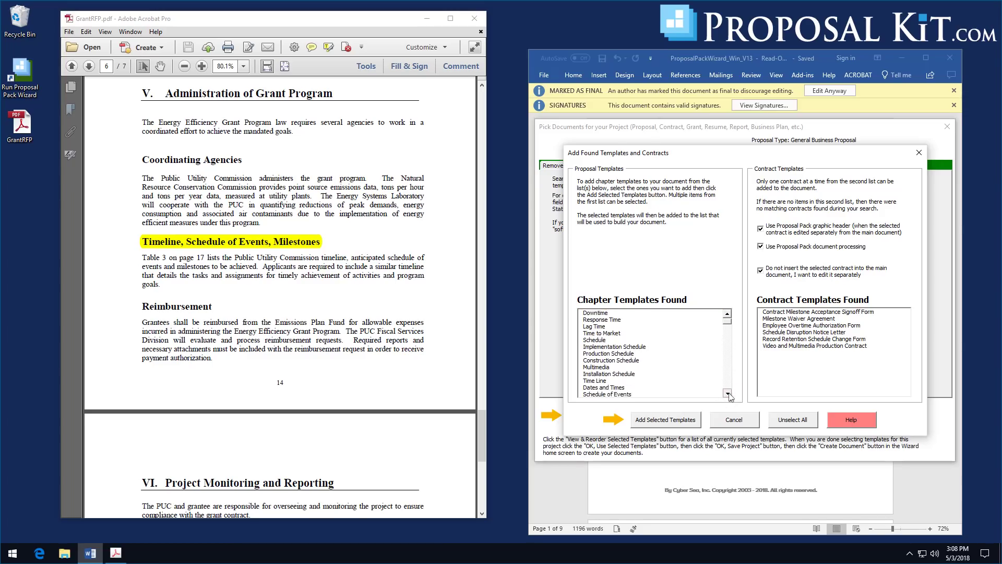
pyautogui.click(728, 394)
pyautogui.click(727, 394)
pyautogui.click(620, 368)
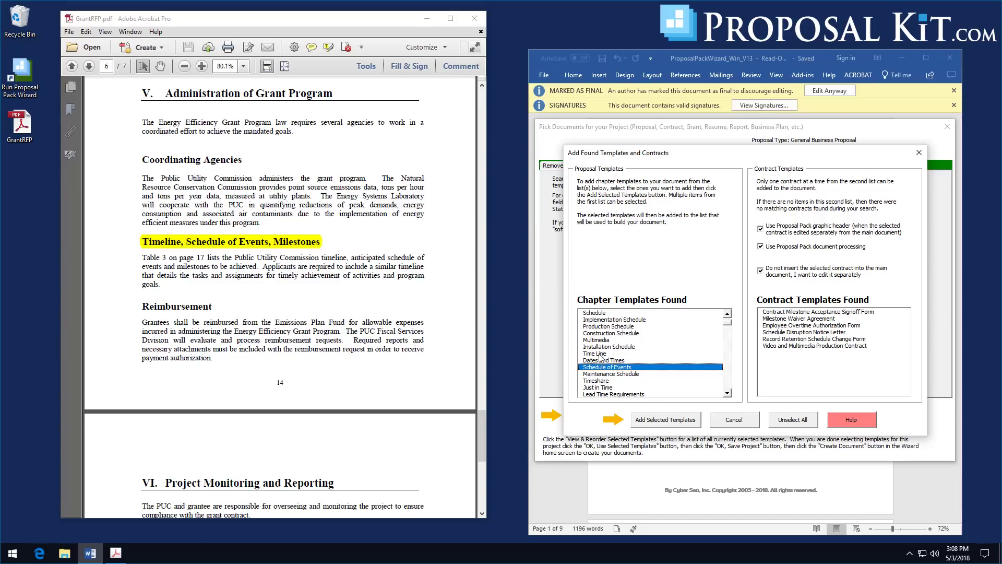
pyautogui.click(671, 419)
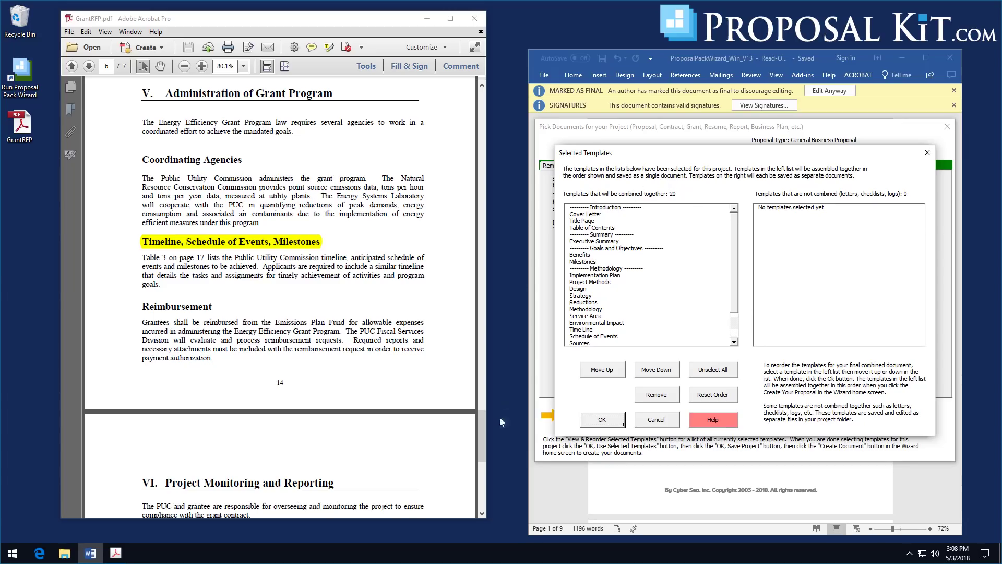
# Step: Review the PDF's Project Monitoring and Reporting section, accept the templates list and replace the search terms with "evalu", "reporting" and "records"
pyautogui.moveTo(480, 426); pyautogui.dragTo(481, 465)
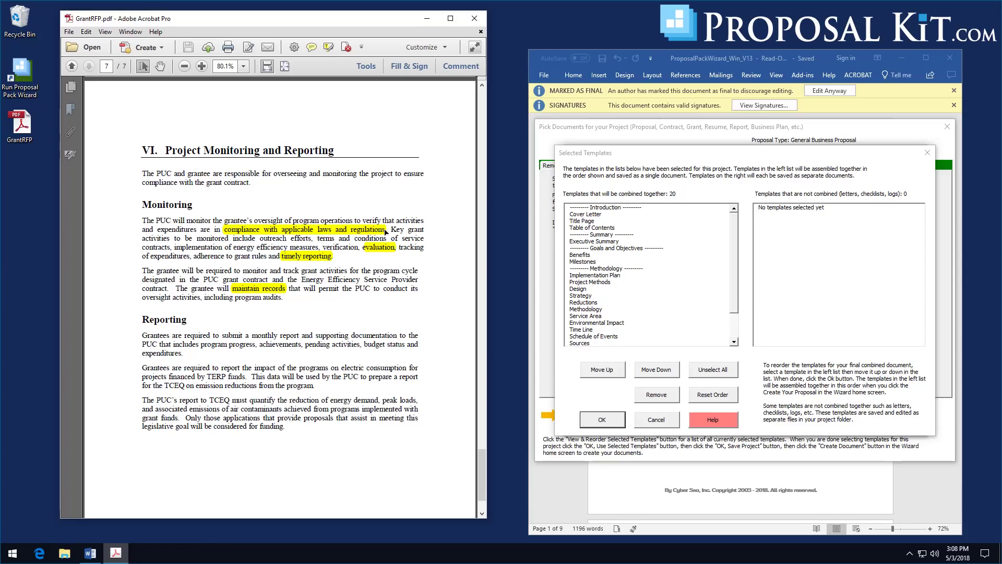
pyautogui.scroll(-2, 386, 250)
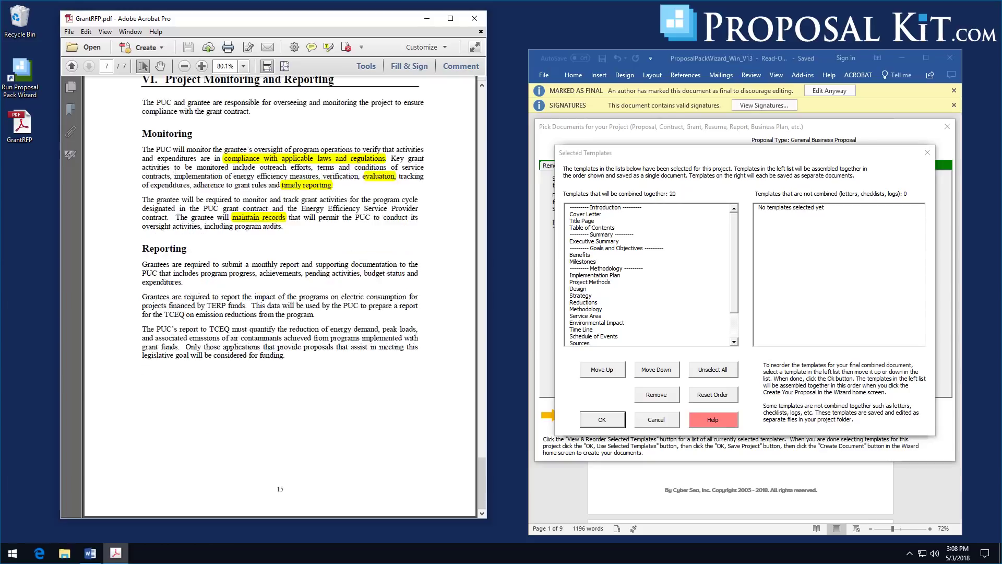
pyautogui.scroll(3, 388, 269)
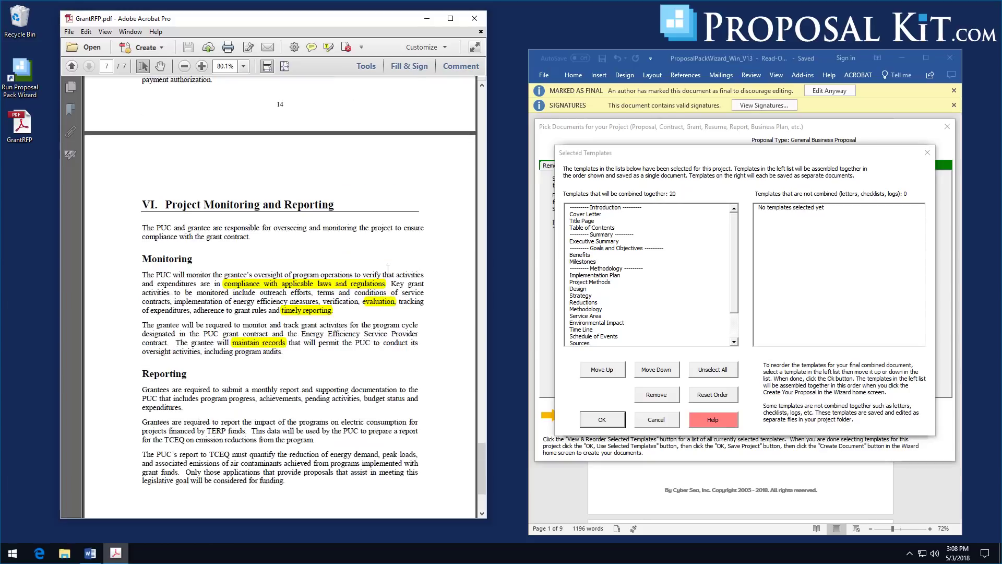
pyautogui.click(602, 419)
pyautogui.click(735, 379)
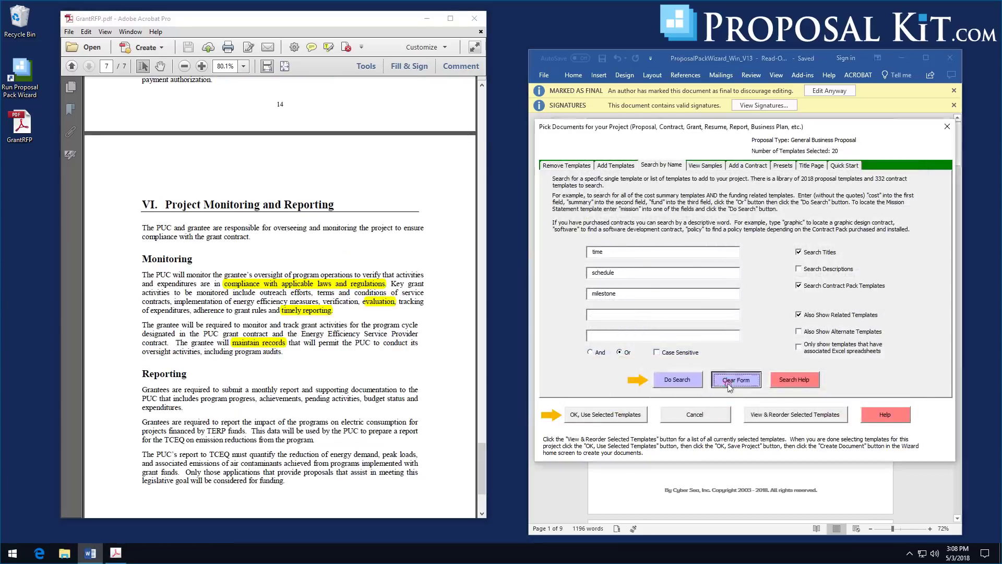
pyautogui.click(608, 250)
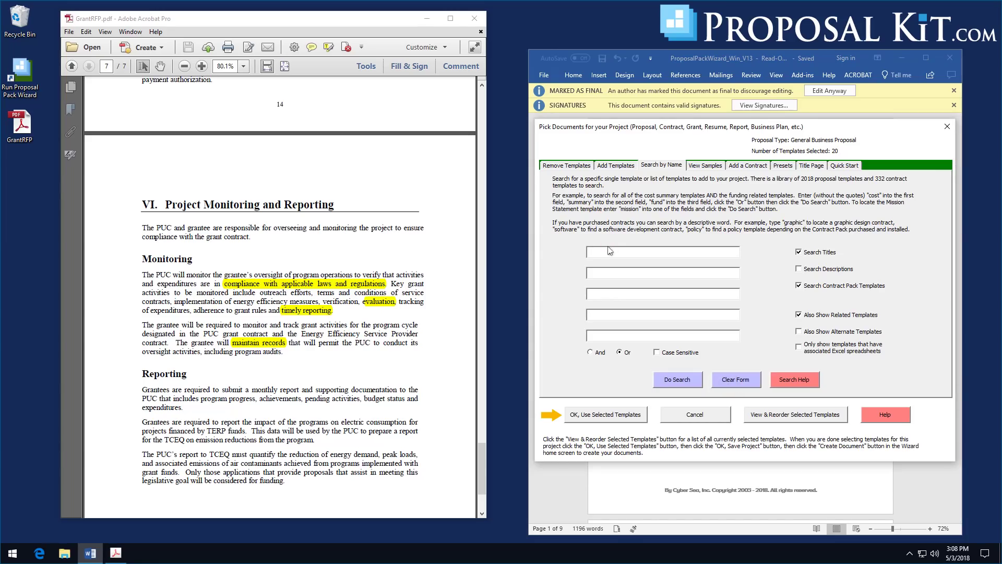
pyautogui.write('evalu')
pyautogui.press('Tab')
pyautogui.write('reporting')
pyautogui.write('records')
pyautogui.click(671, 384)
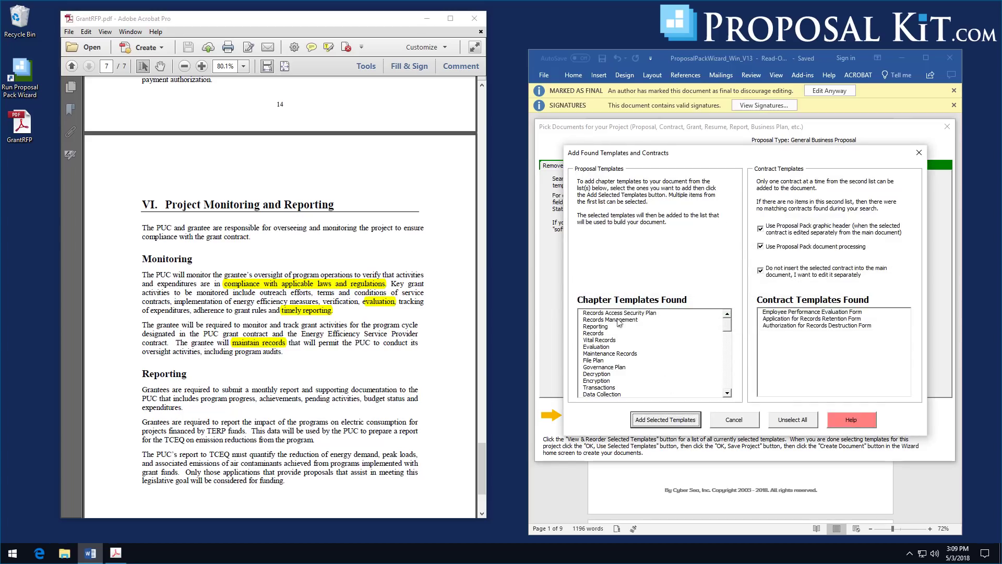
# Step: Add the Records Management, Evaluation and Reporting chapter templates to the project and accept the selected templates list
pyautogui.click(598, 320)
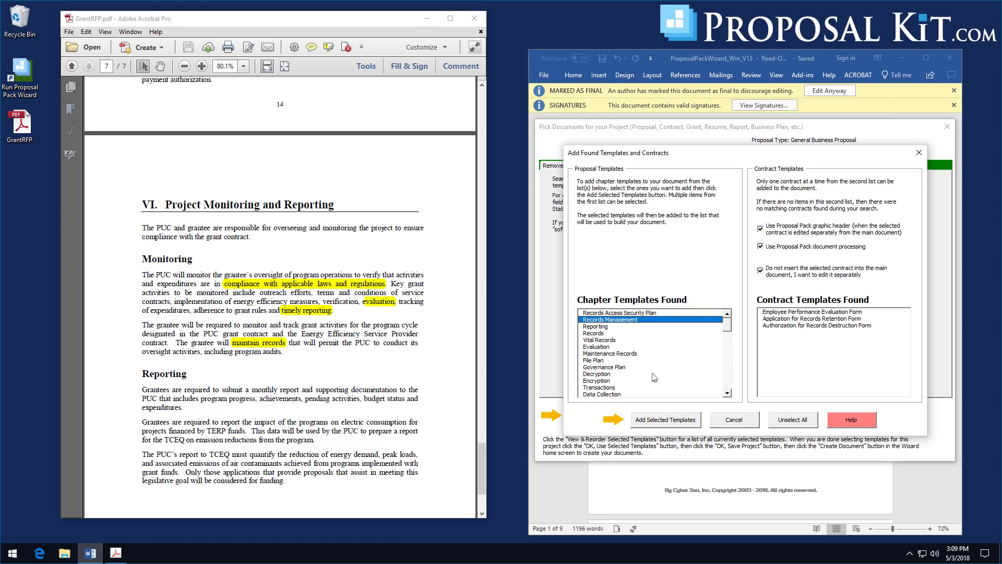
pyautogui.click(600, 347)
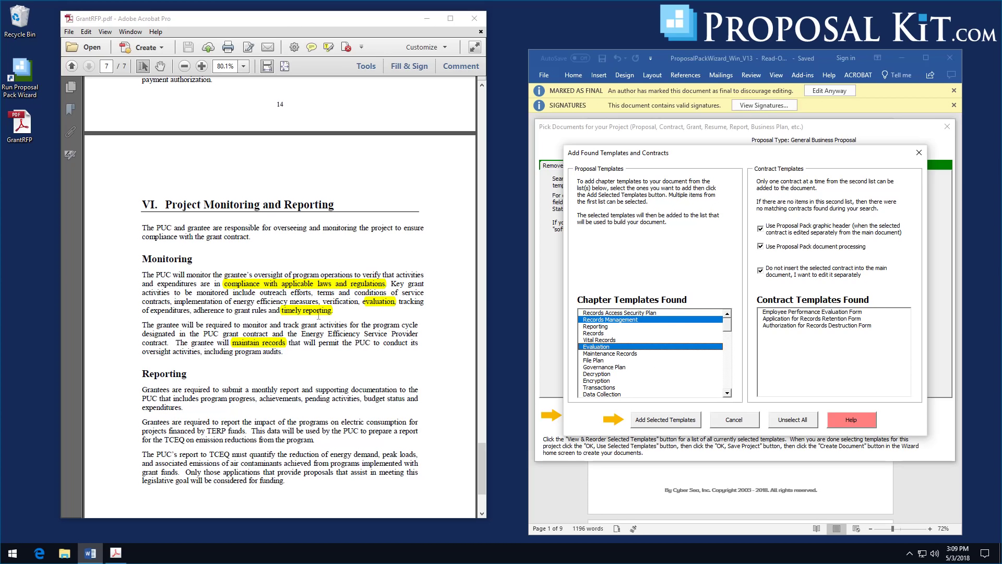
pyautogui.click(597, 327)
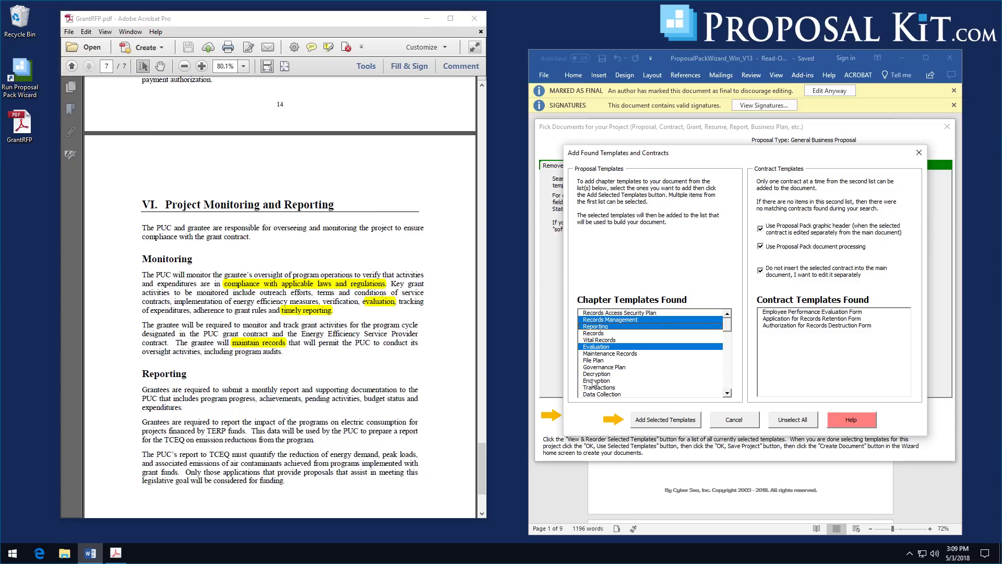
pyautogui.click(649, 420)
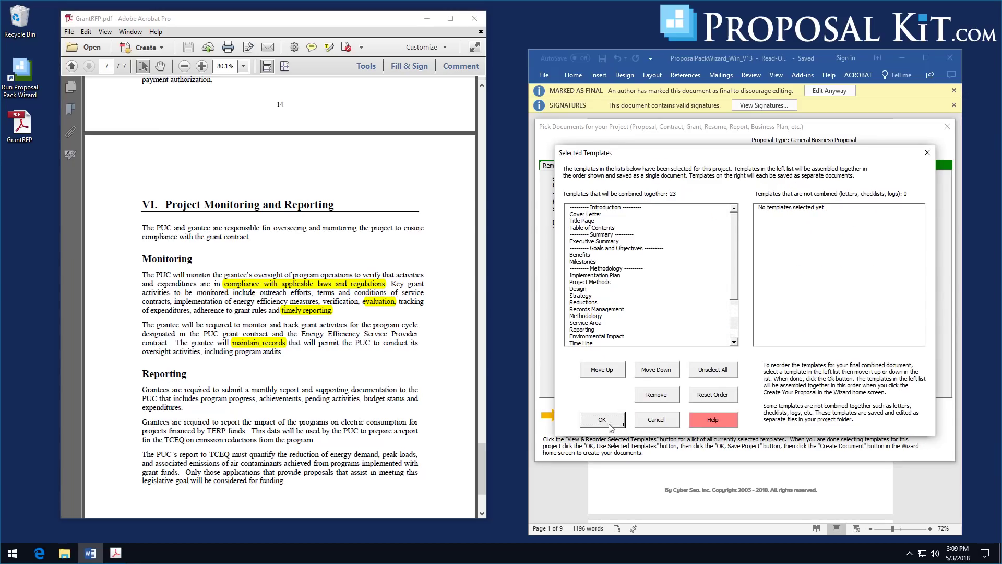
pyautogui.click(609, 425)
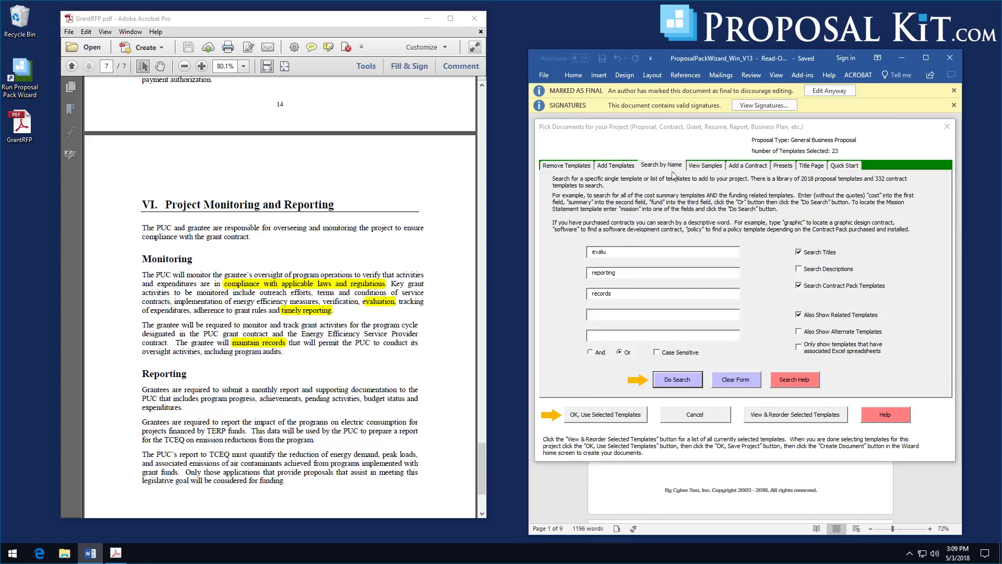
# Step: Add the Compliance Plan, RFP Cross Reference, Bid / No-Bid Checklist and Grant Proposal Development Checklist from the RFP Responses topic category
pyautogui.click(626, 172)
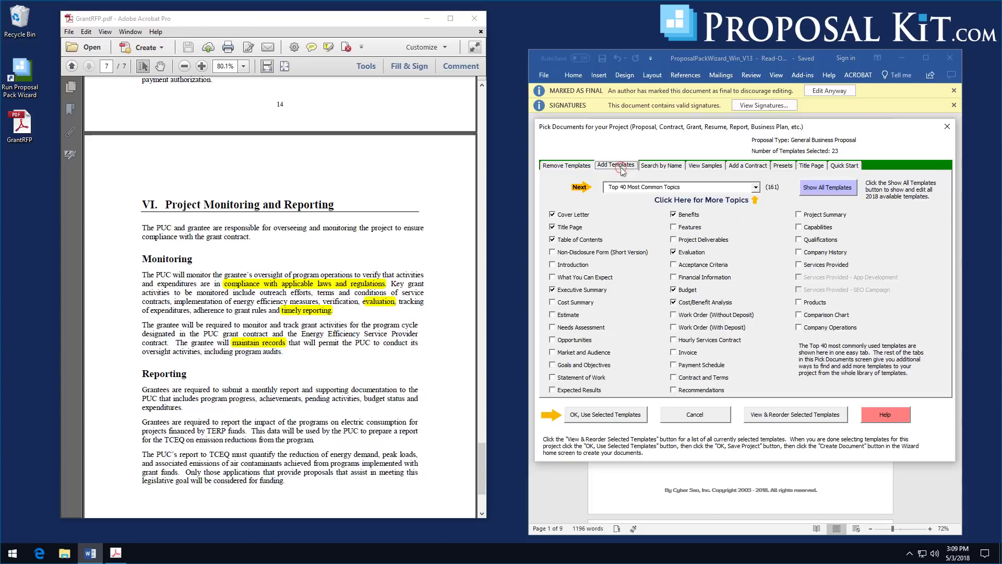
pyautogui.click(755, 186)
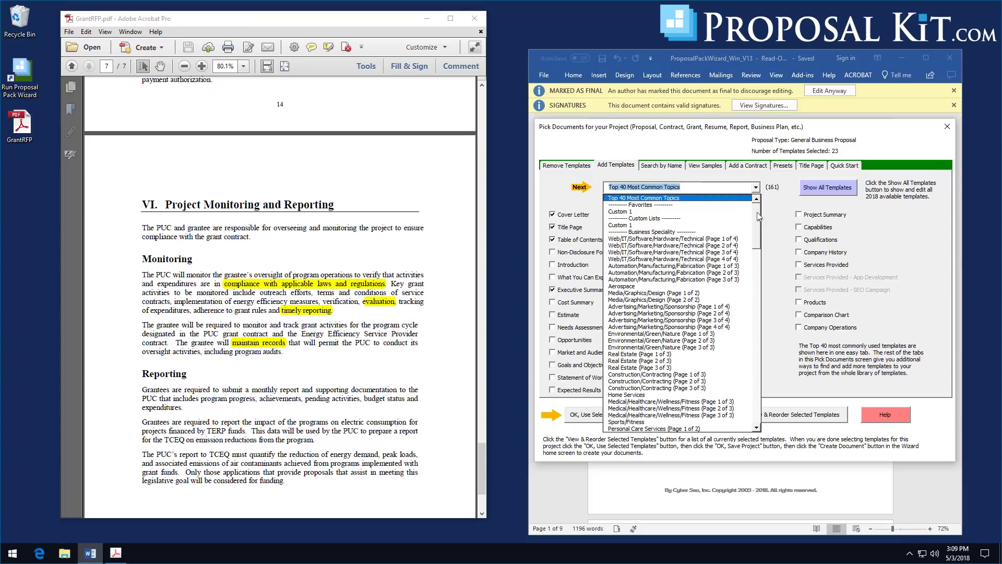
pyautogui.moveTo(759, 217); pyautogui.dragTo(767, 329)
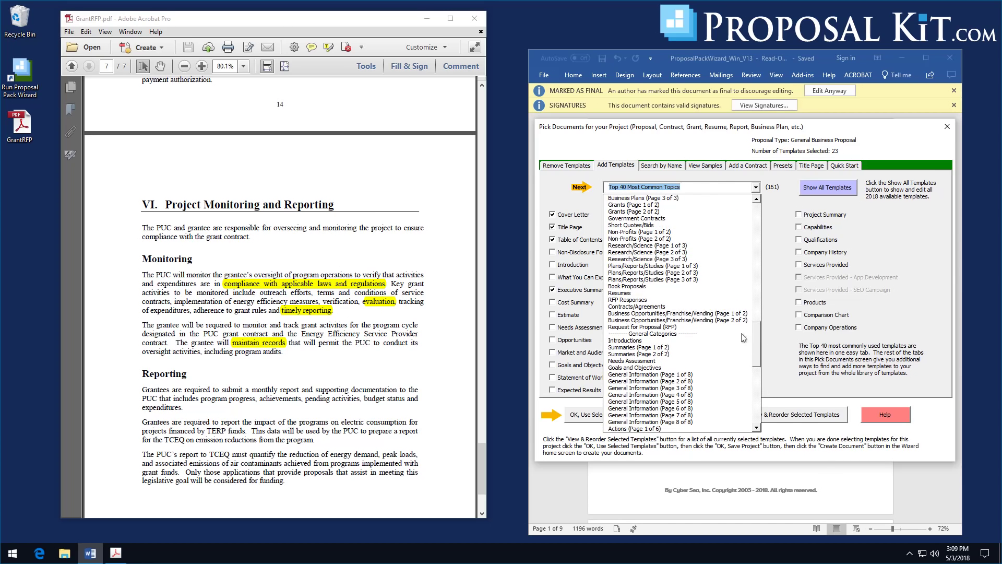
pyautogui.click(641, 305)
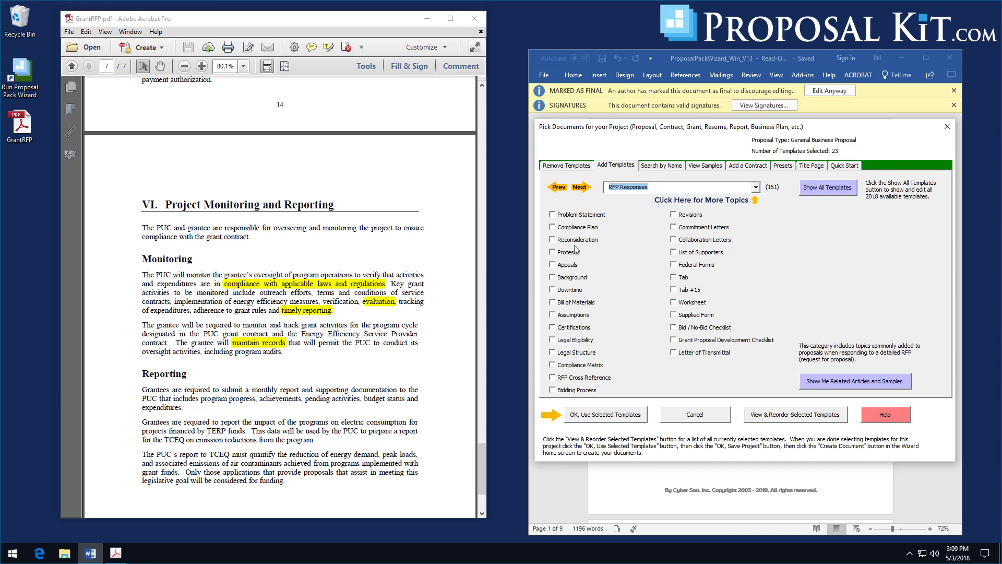
pyautogui.click(553, 227)
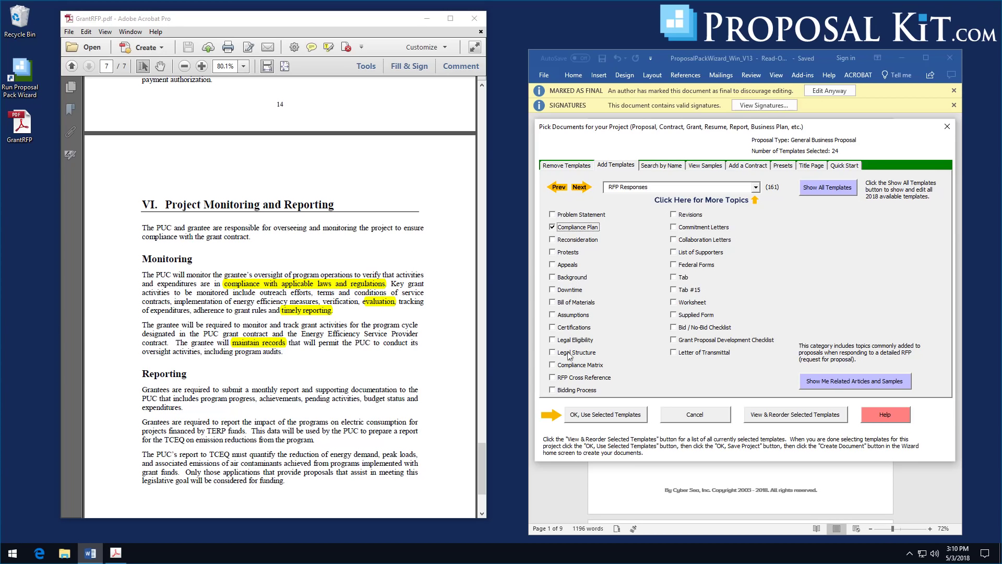
pyautogui.click(569, 379)
pyautogui.click(673, 331)
pyautogui.click(673, 340)
# Step: Review the order of the selected templates, close the GrantRFP PDF and accept the template selection for the project
pyautogui.click(783, 415)
pyautogui.moveTo(734, 246)
pyautogui.mouseDown()
pyautogui.moveTo(735, 296)
pyautogui.moveTo(734, 246)
pyautogui.mouseUp()
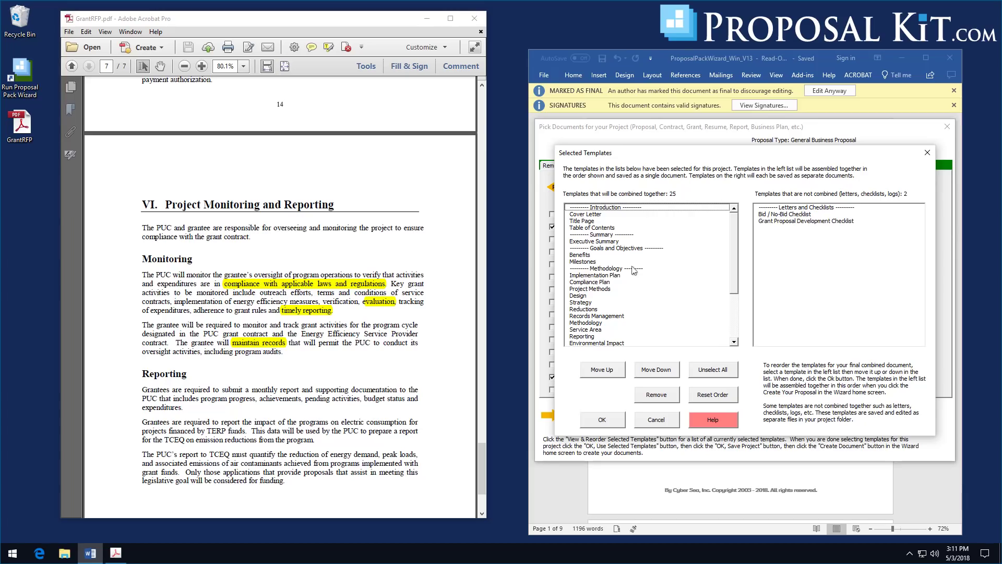
pyautogui.click(612, 422)
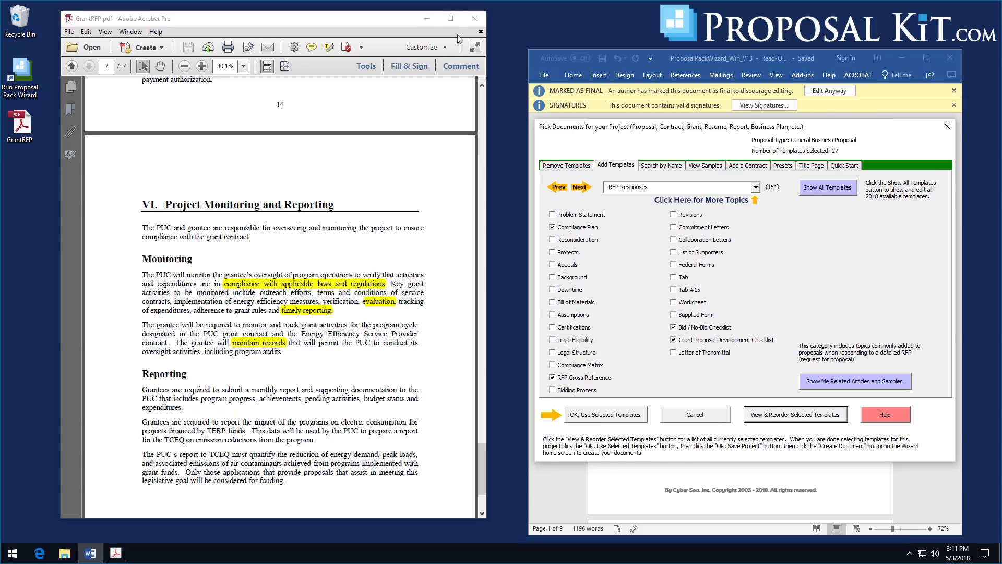
pyautogui.click(474, 20)
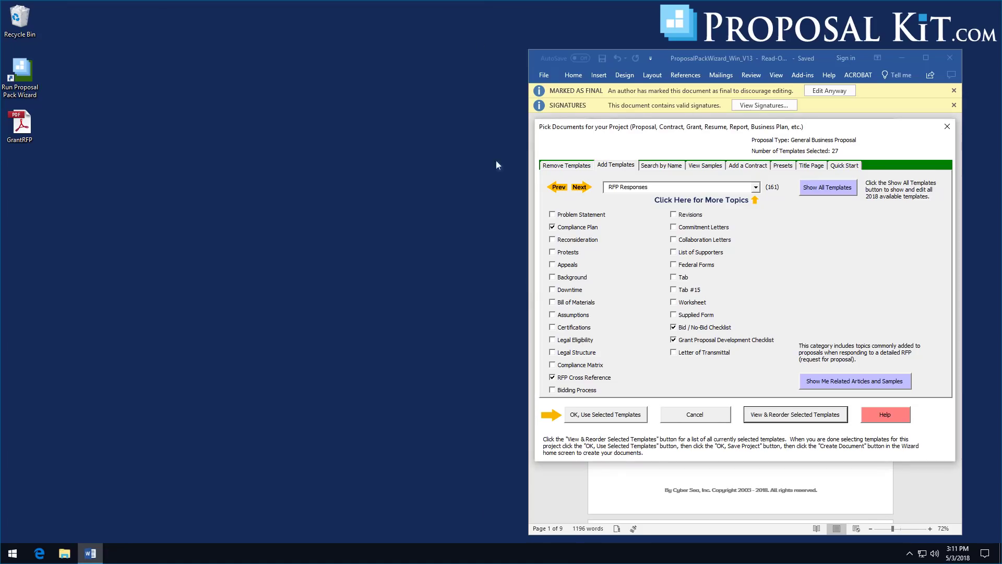
pyautogui.click(608, 421)
# Step: Name the project "RFP Response" and accept the prefilled company information
pyautogui.click(649, 159)
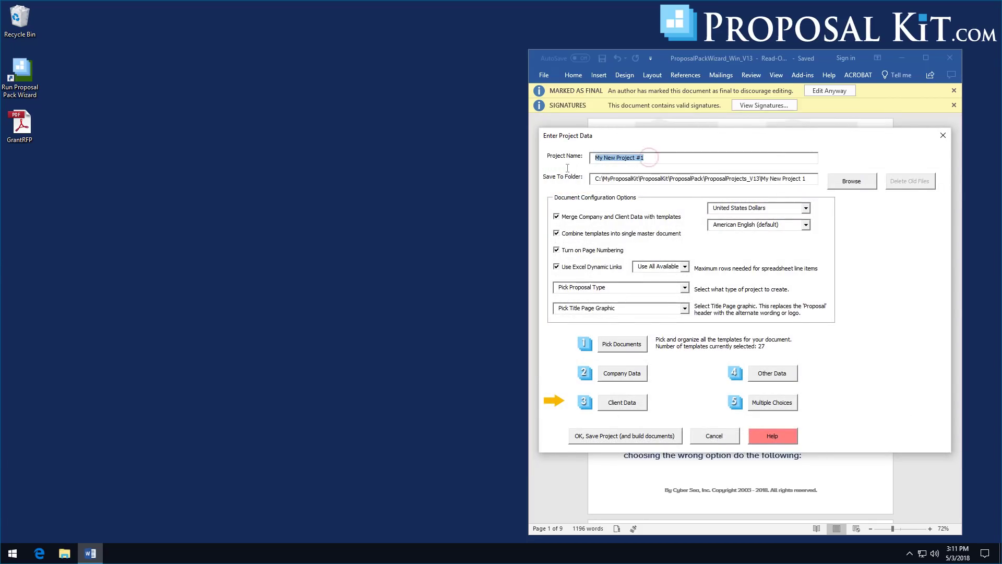
pyautogui.write('RFP ')
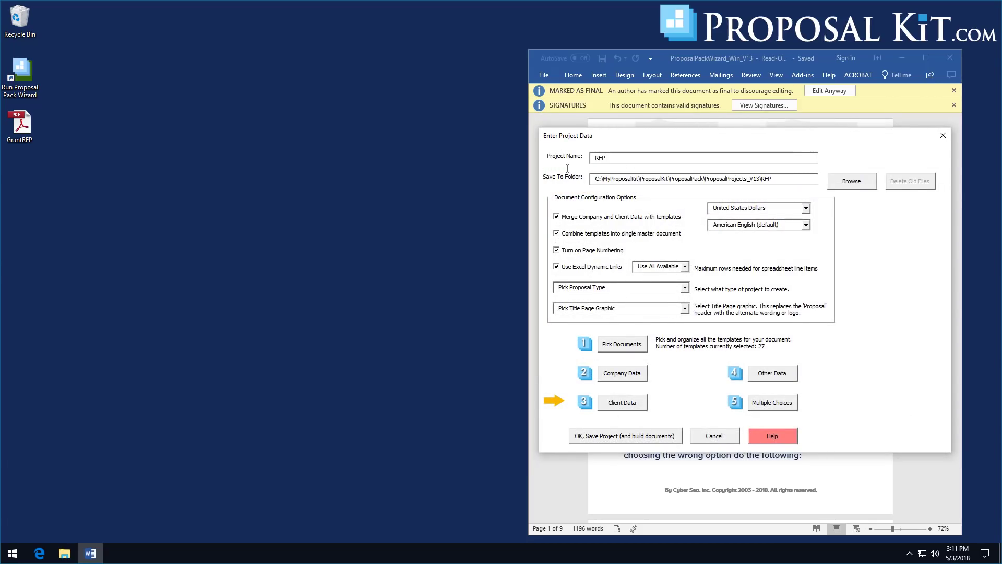
pyautogui.write('Response')
pyautogui.click(637, 374)
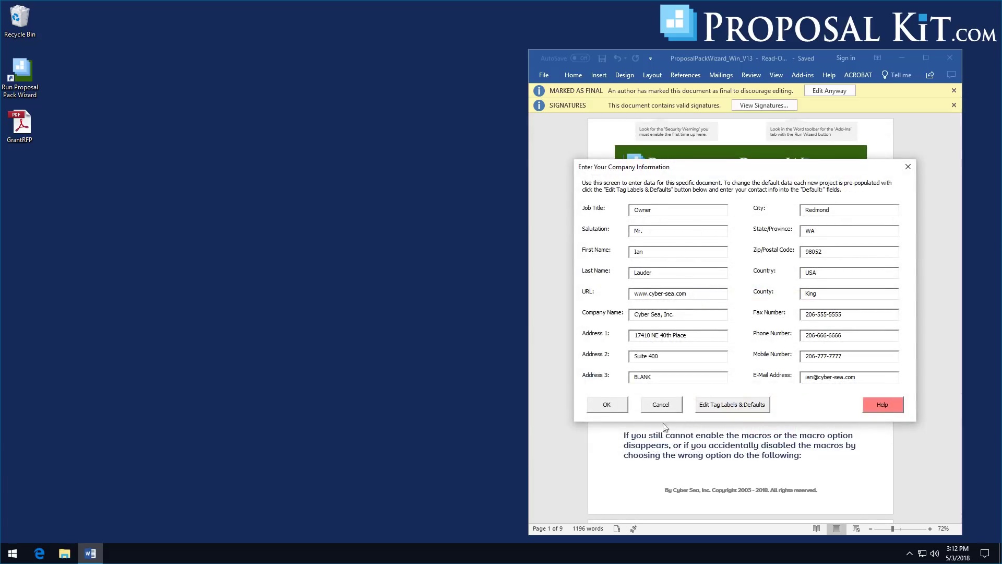
pyautogui.click(617, 409)
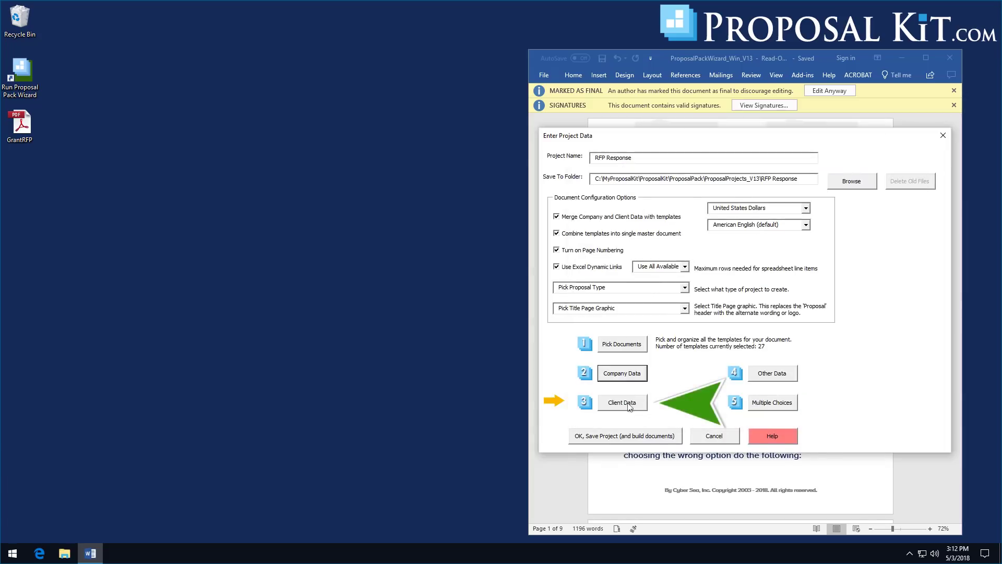
# Step: Set the client data's proposal title to "Energy Efficiency RFP Response" and the job title to "Manager", and accept it
pyautogui.click(629, 404)
pyautogui.click(657, 194)
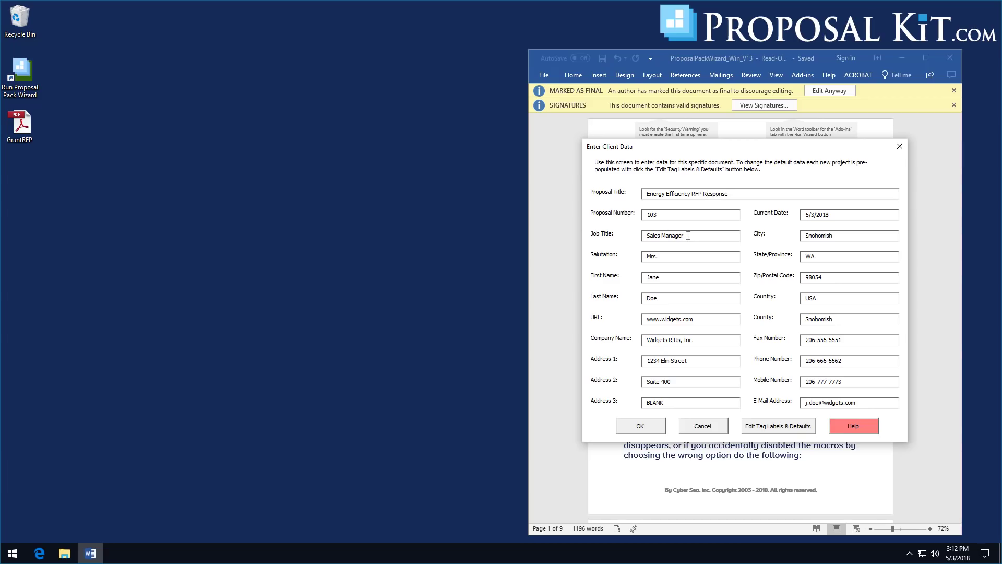
pyautogui.moveTo(662, 238); pyautogui.dragTo(636, 243)
pyautogui.press('Delete')
pyautogui.click(640, 426)
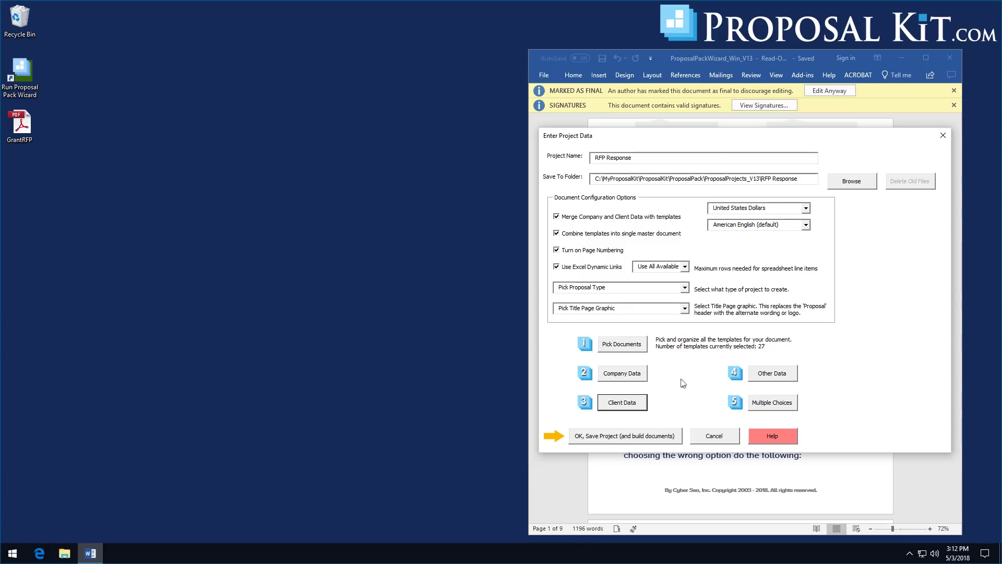
# Step: Save the project, build its documents and open them for editing with their linked spreadsheet data updated
pyautogui.click(614, 436)
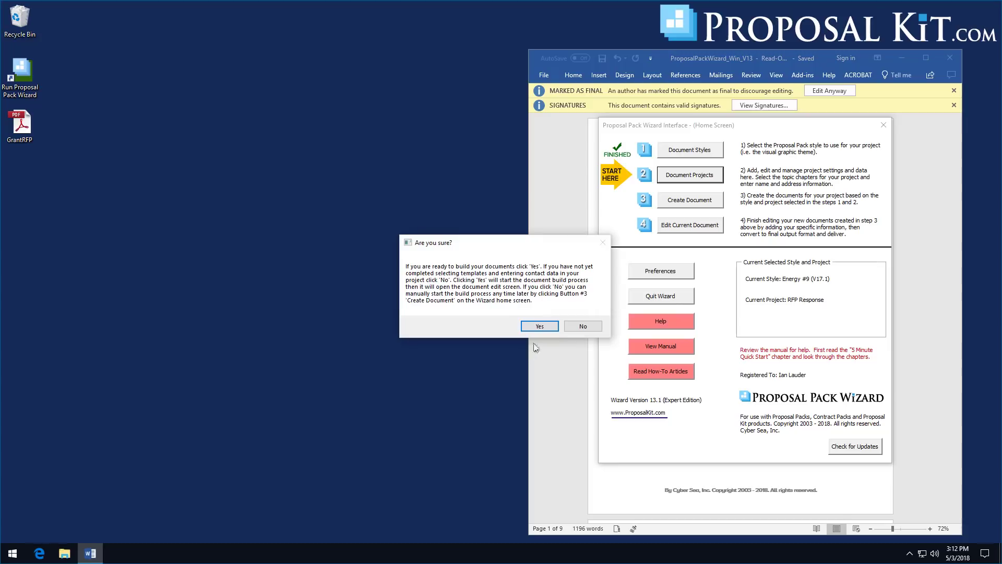
pyautogui.click(542, 326)
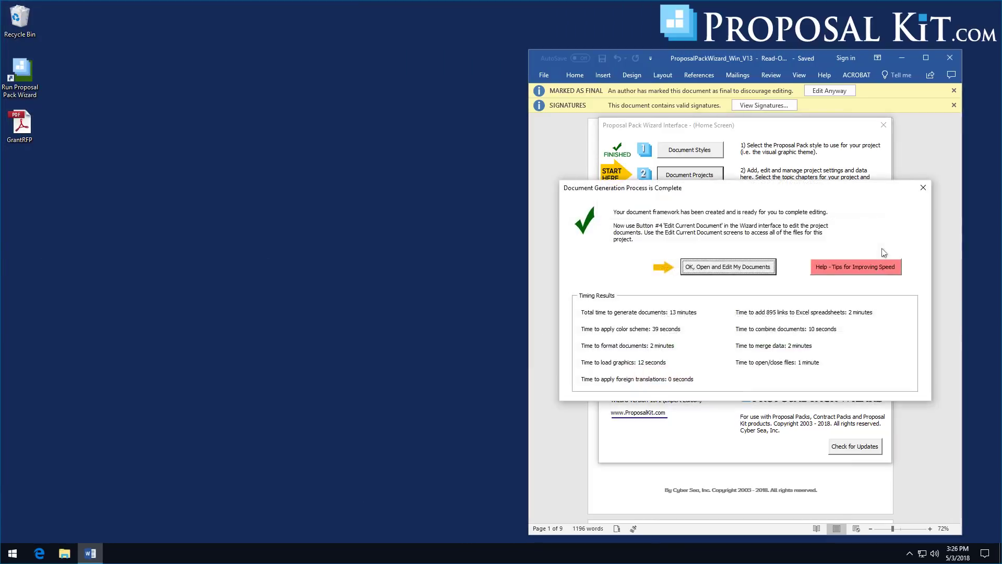
pyautogui.click(732, 269)
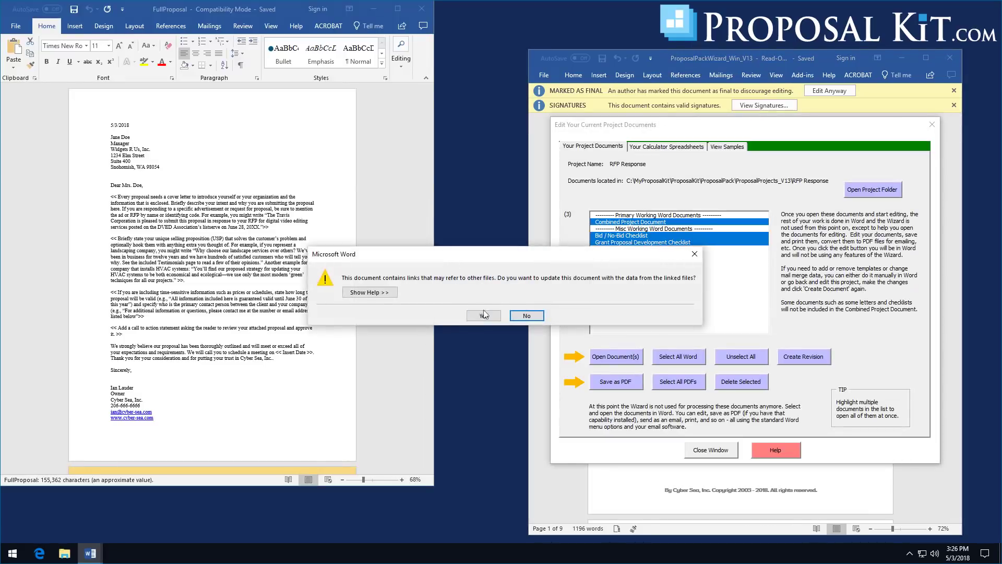
pyautogui.click(482, 316)
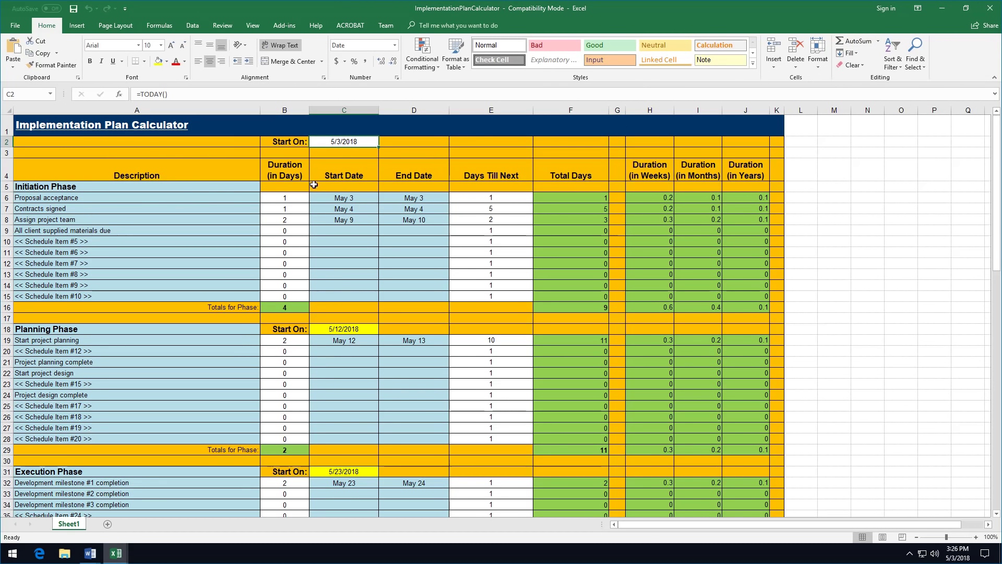
# Step: Look through the Implementation Plan, Time Line, Cost/Benefit and Budget calculator spreadsheets, minimizing each one
pyautogui.click(945, 12)
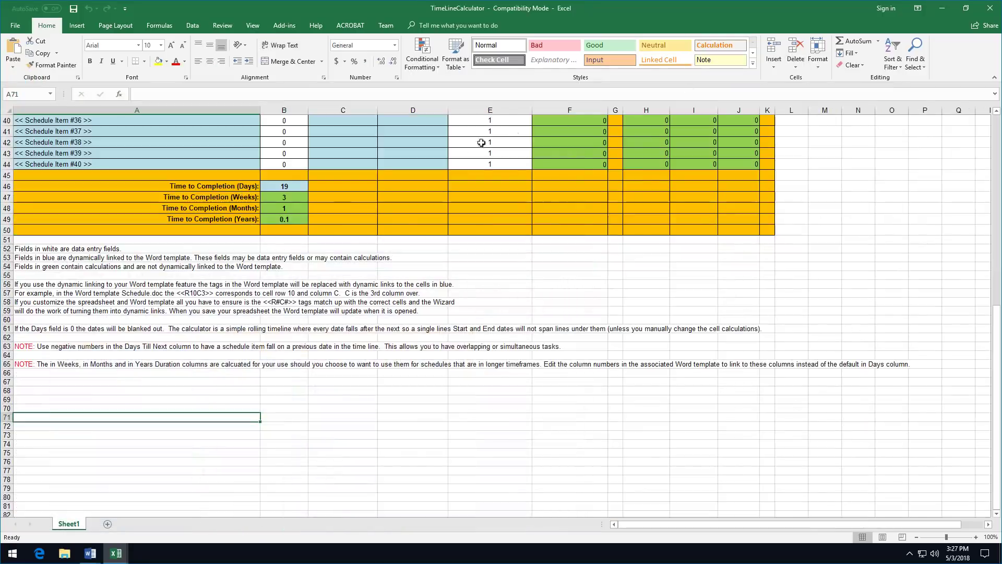
pyautogui.moveTo(997, 397); pyautogui.dragTo(1000, 63)
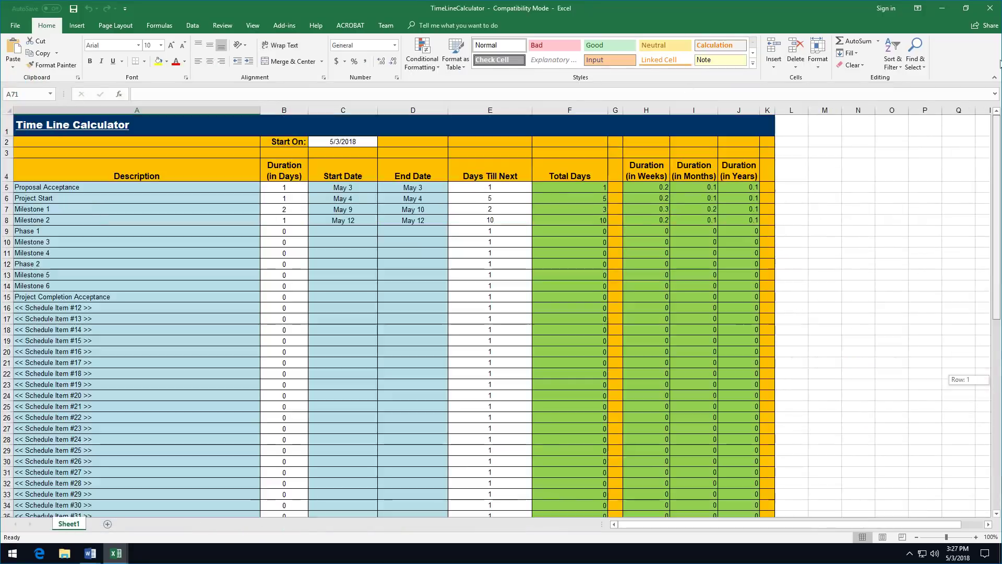
pyautogui.click(941, 12)
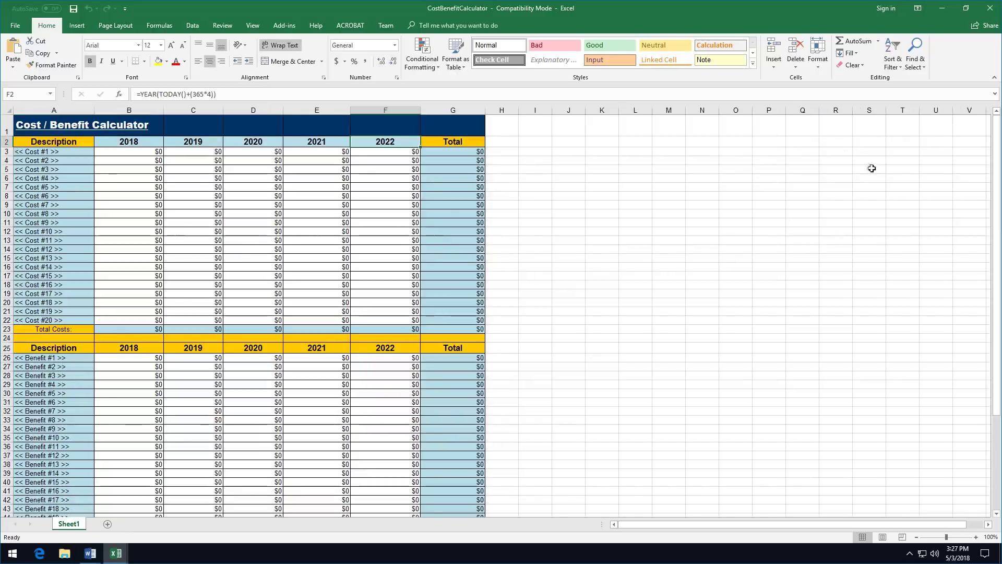
pyautogui.moveTo(995, 221); pyautogui.dragTo(1000, 196)
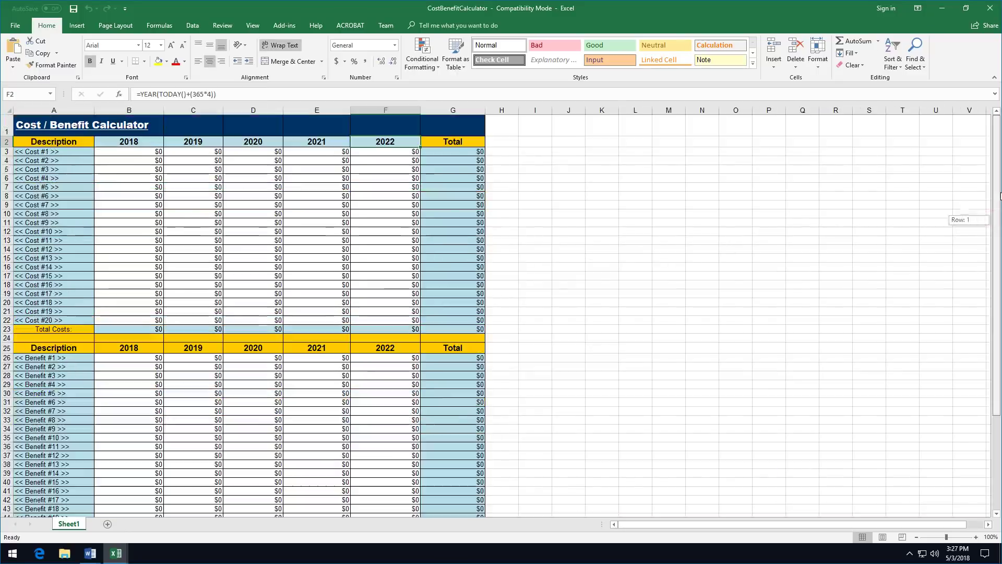
pyautogui.click(941, 9)
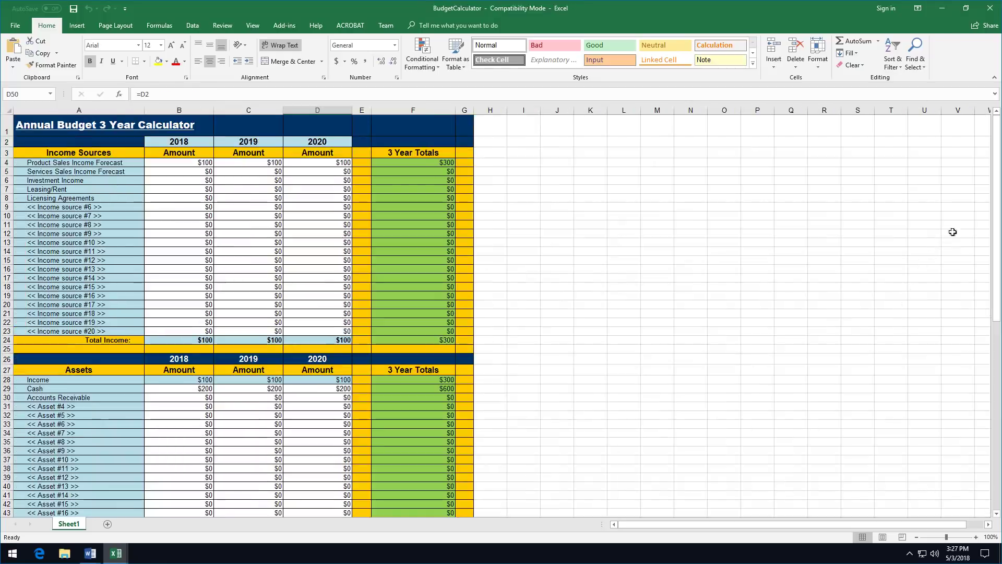
pyautogui.moveTo(996, 211); pyautogui.dragTo(996, 371)
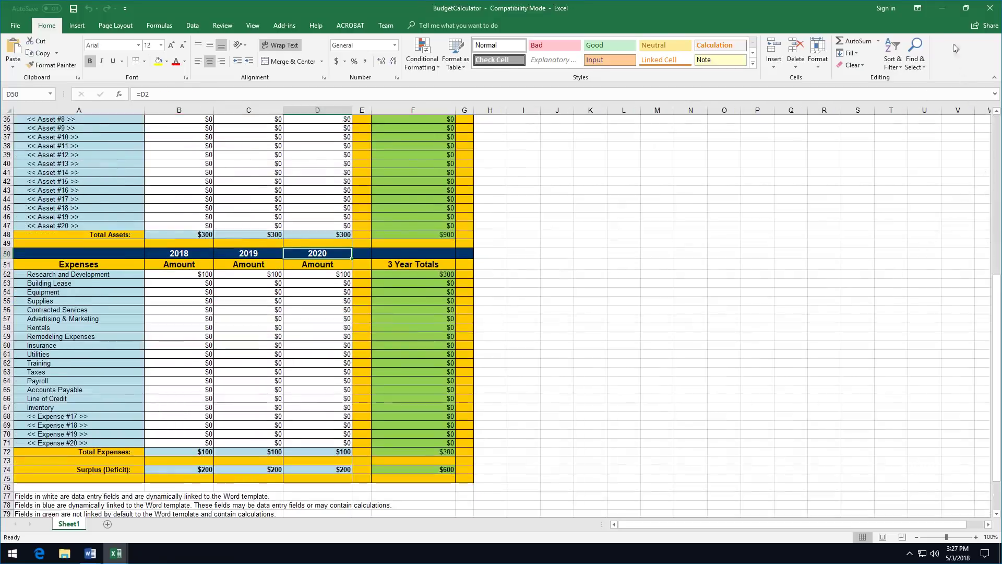
pyautogui.click(941, 8)
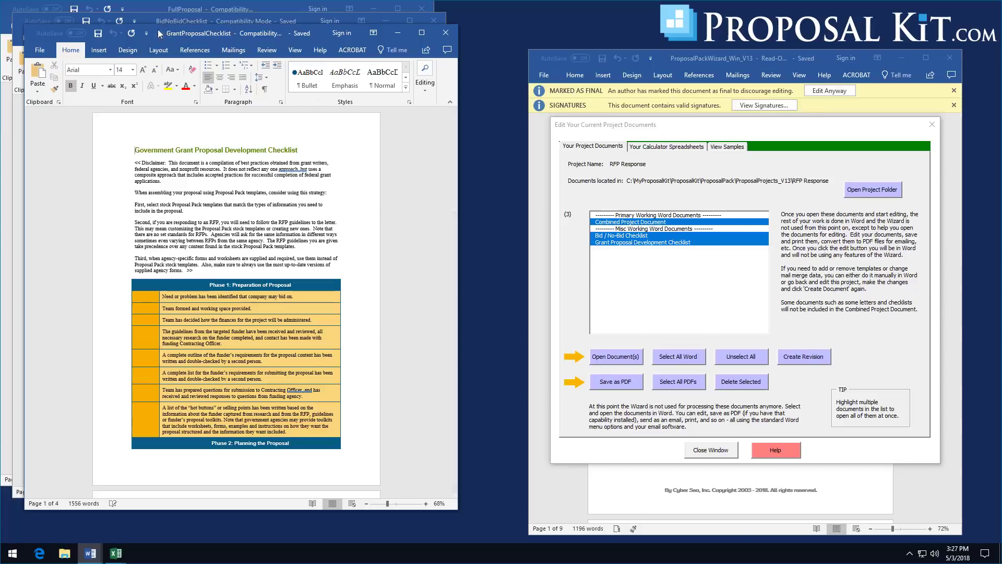
# Step: Examine the Grant Proposal Development Checklist and the Bid / No-Bid Checklist documents, closing each one
pyautogui.moveTo(160, 33); pyautogui.dragTo(673, 31)
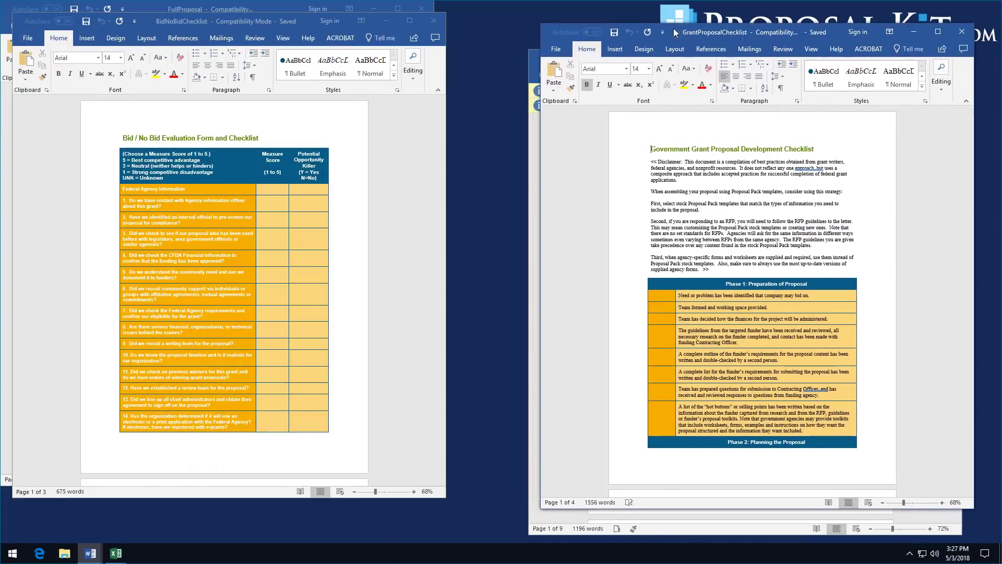
pyautogui.scroll(-10, 911, 332)
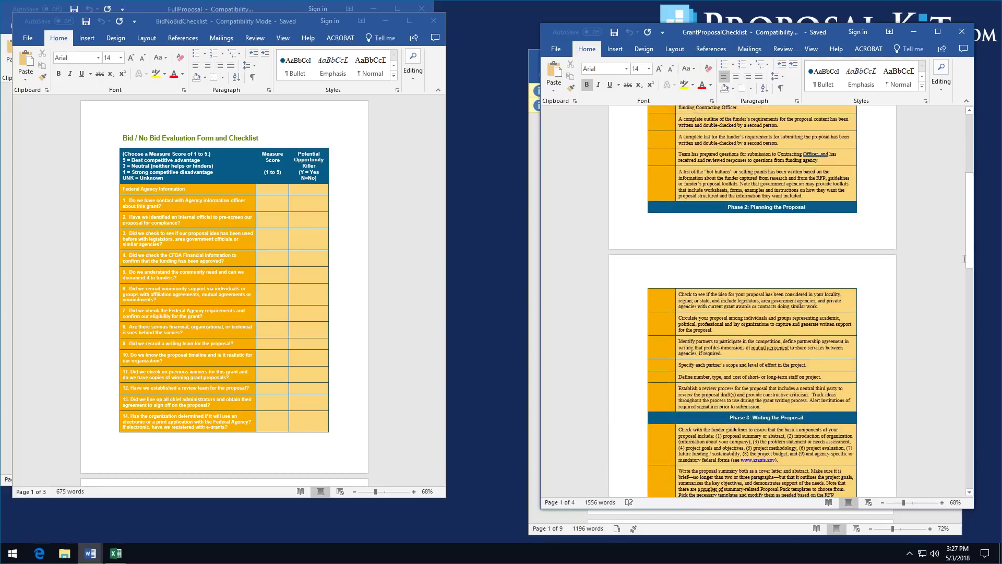
pyautogui.moveTo(969, 219); pyautogui.dragTo(969, 154)
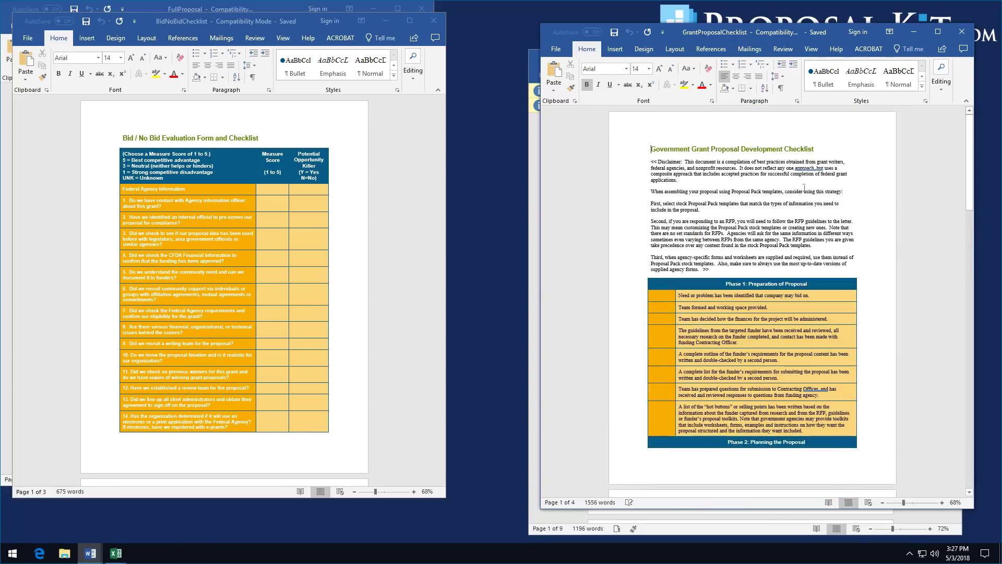
pyautogui.click(963, 31)
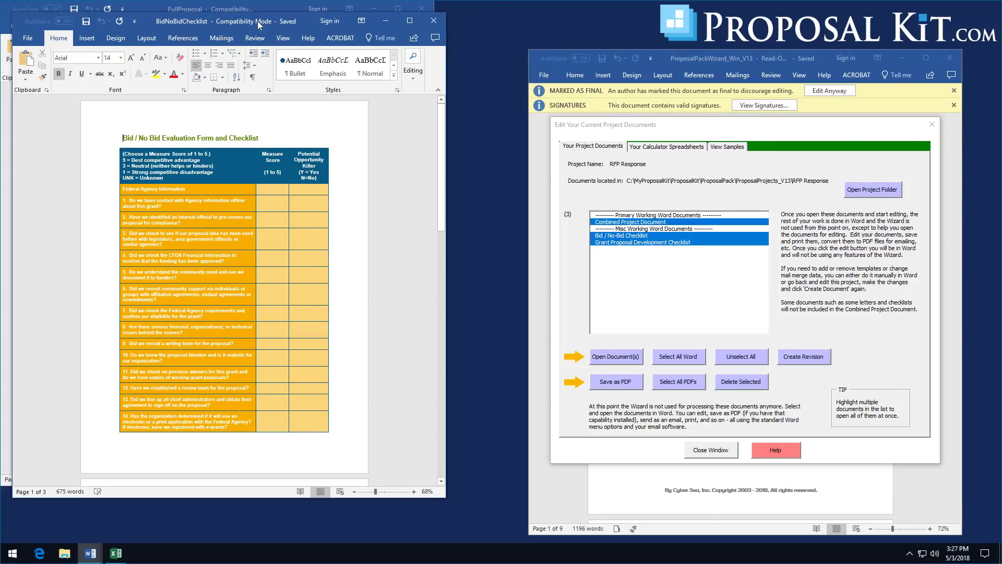
pyautogui.moveTo(317, 23); pyautogui.dragTo(813, 33)
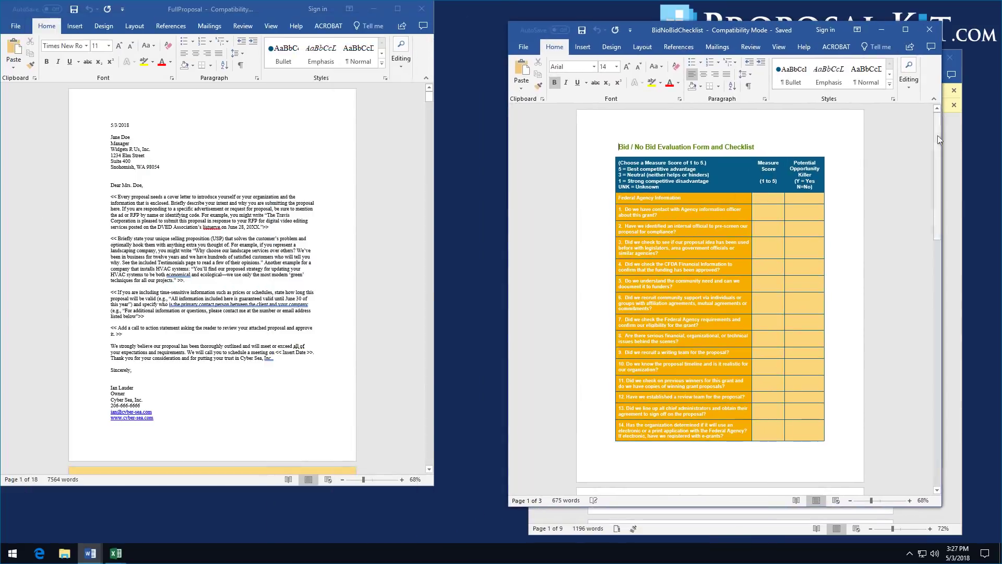
pyautogui.moveTo(937, 137)
pyautogui.mouseDown()
pyautogui.moveTo(940, 386)
pyautogui.moveTo(937, 125)
pyautogui.mouseUp()
pyautogui.click(928, 30)
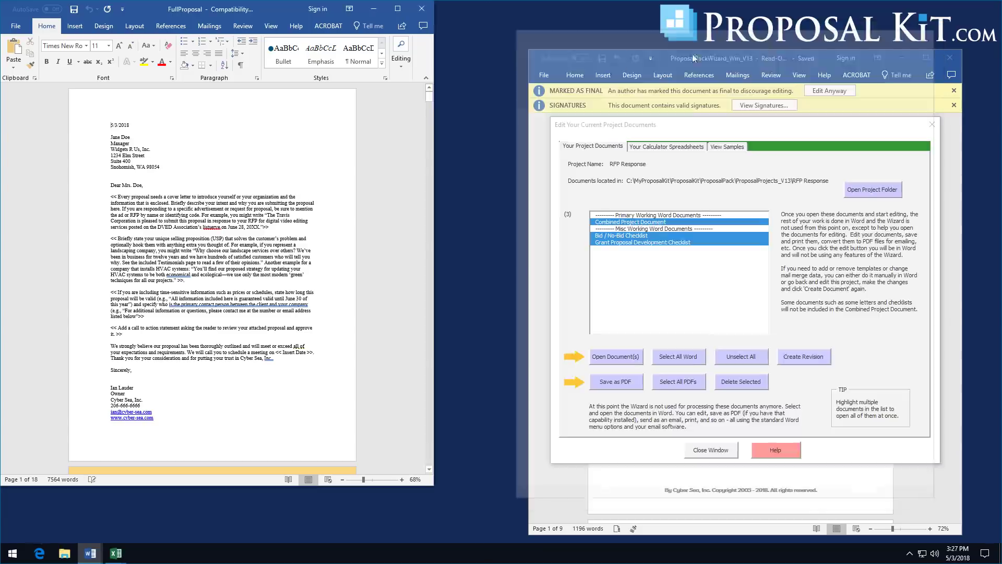
# Step: Review the cover letter, title page, Table of Contents and Executive Summary of the FullProposal document
pyautogui.moveTo(148, 14); pyautogui.dragTo(218, 34)
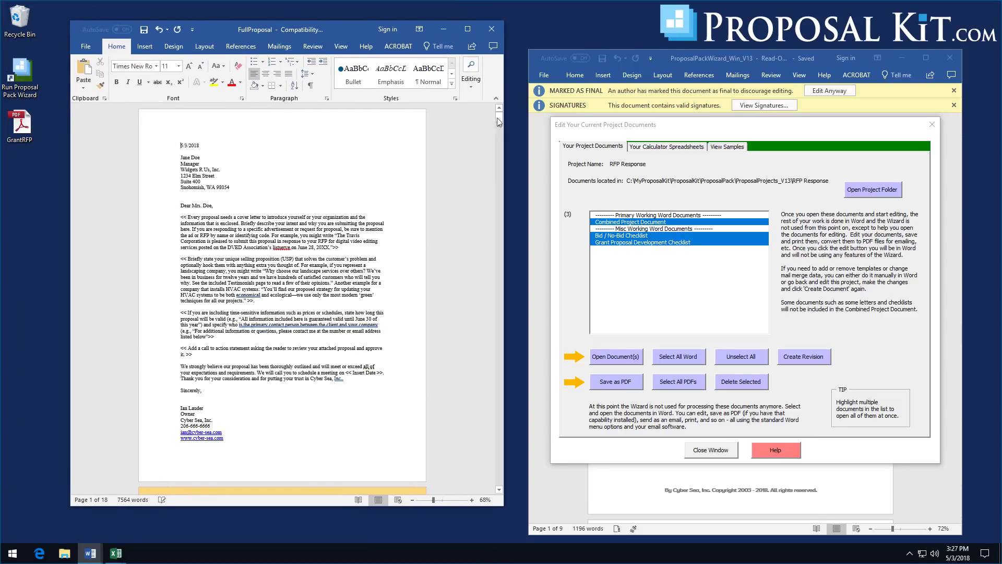
pyautogui.moveTo(498, 122); pyautogui.dragTo(503, 134)
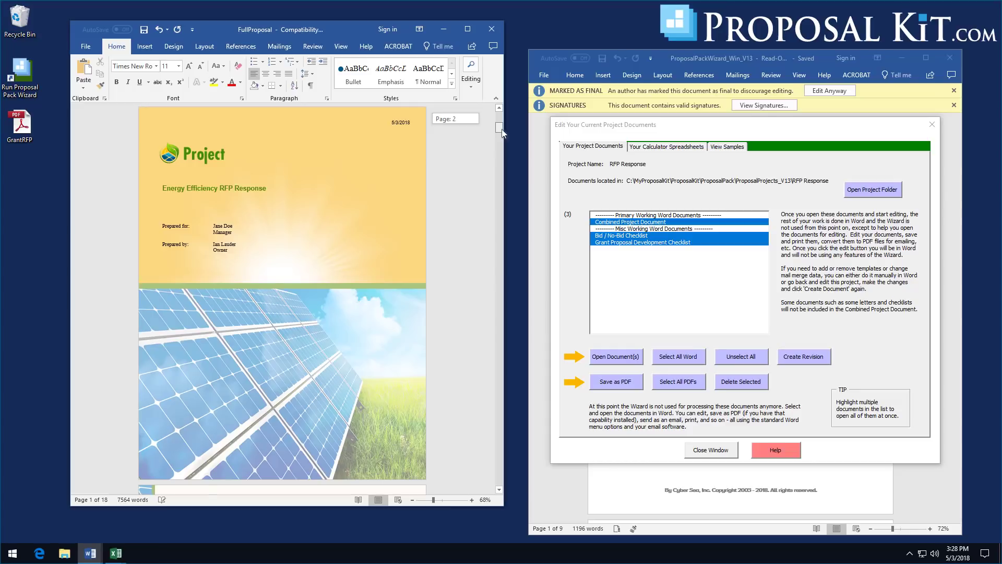
pyautogui.moveTo(501, 131); pyautogui.dragTo(501, 142)
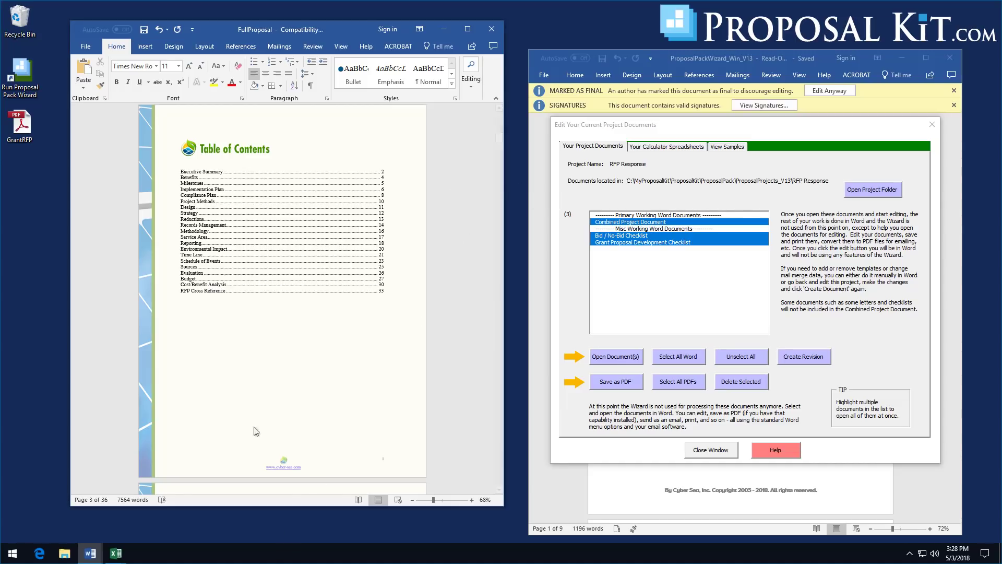
pyautogui.moveTo(500, 143); pyautogui.dragTo(499, 155)
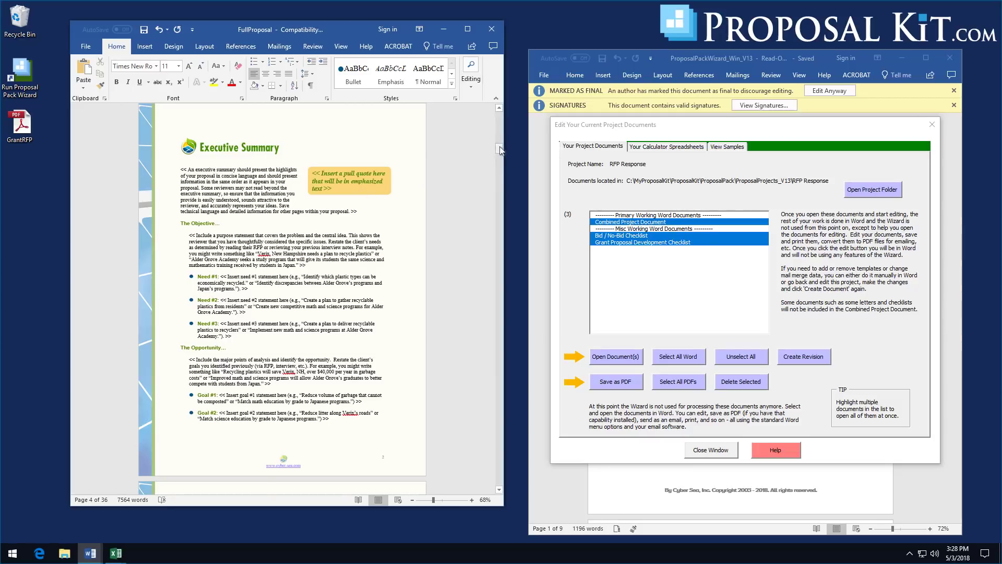
# Step: Examine the Initiation Phase schedule items in the proposal's Implementation Plan table, from "Proposal acceptance" to "All client supplied materials due"
pyautogui.moveTo(500, 150); pyautogui.dragTo(505, 192)
pyautogui.click(192, 308)
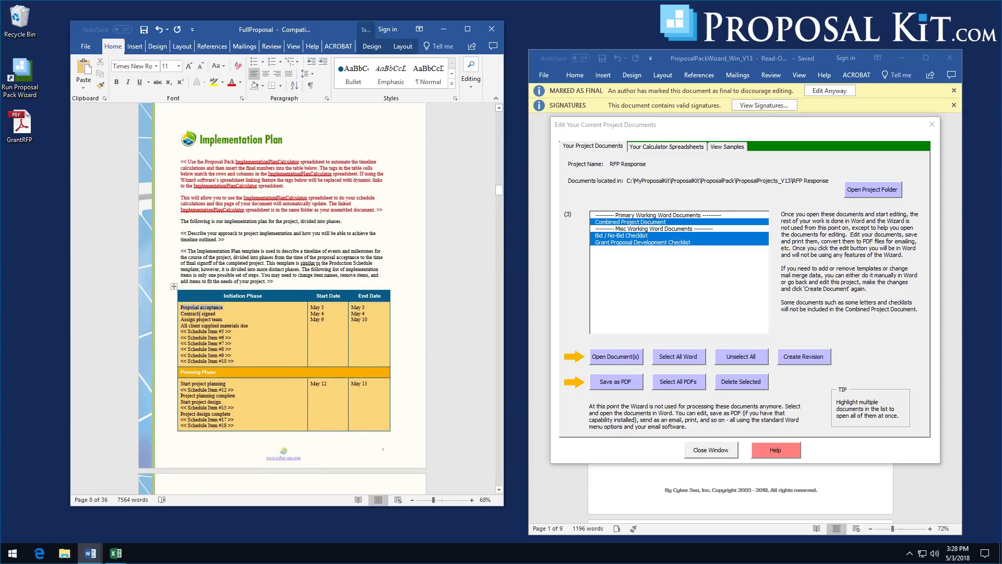
pyautogui.tripleClick(204, 319)
pyautogui.tripleClick(212, 325)
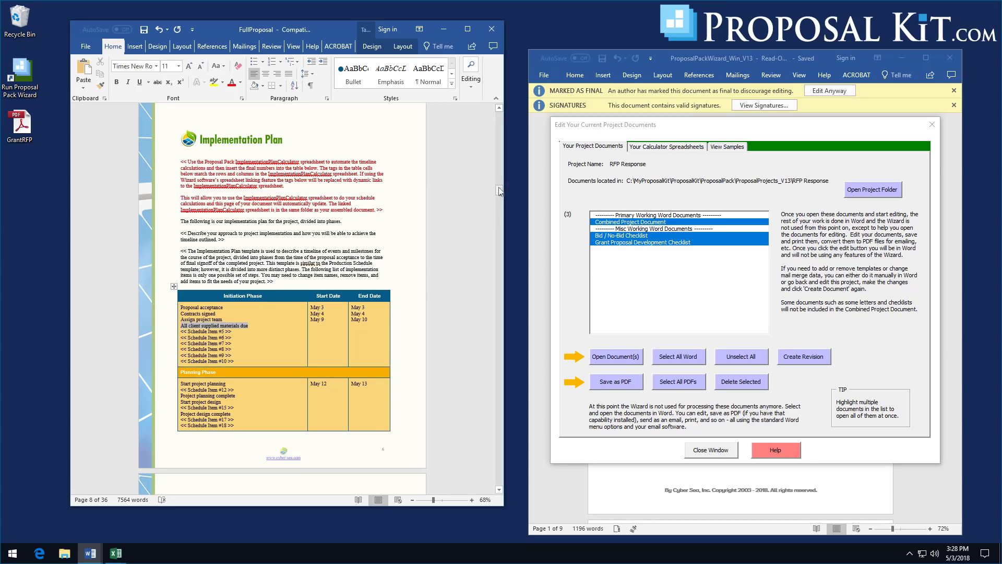
# Step: Look through the rest of the proposal to its back cover, and revisit the cover letter, Sources, Executive Summary and title page
pyautogui.moveTo(498, 190); pyautogui.dragTo(498, 485)
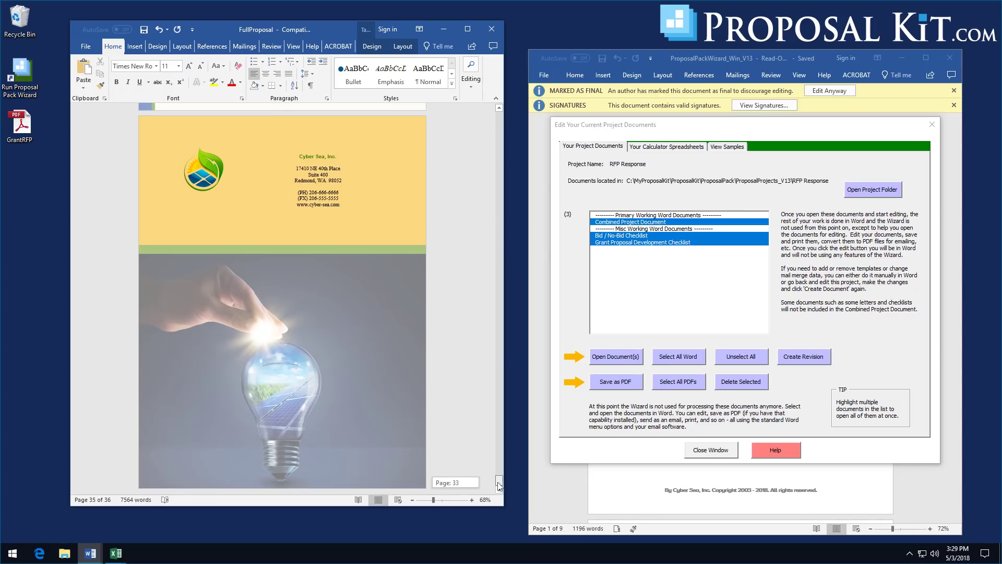
pyautogui.moveTo(500, 485); pyautogui.dragTo(505, 118)
pyautogui.moveTo(328, 28); pyautogui.dragTo(335, 22)
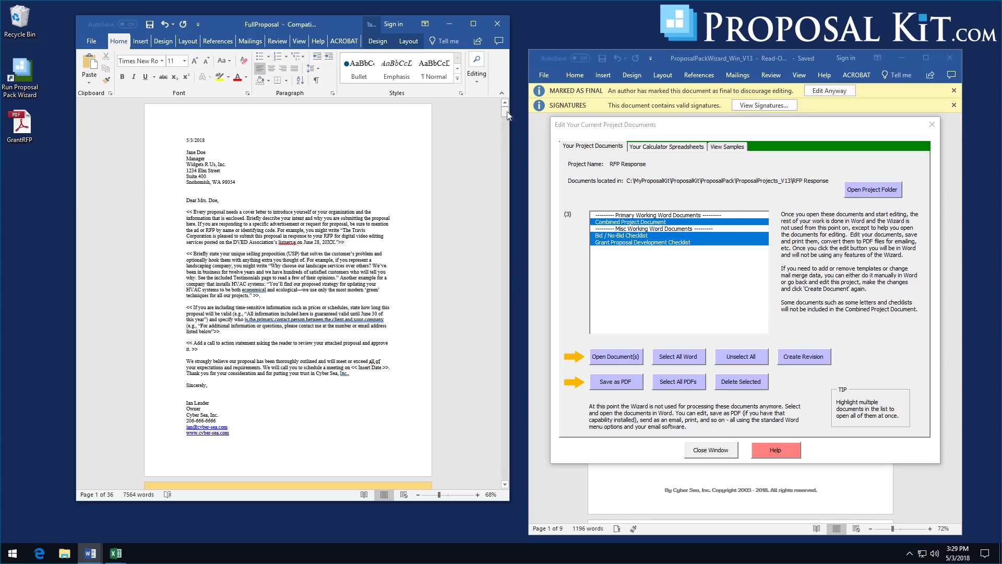
pyautogui.moveTo(504, 120); pyautogui.dragTo(509, 381)
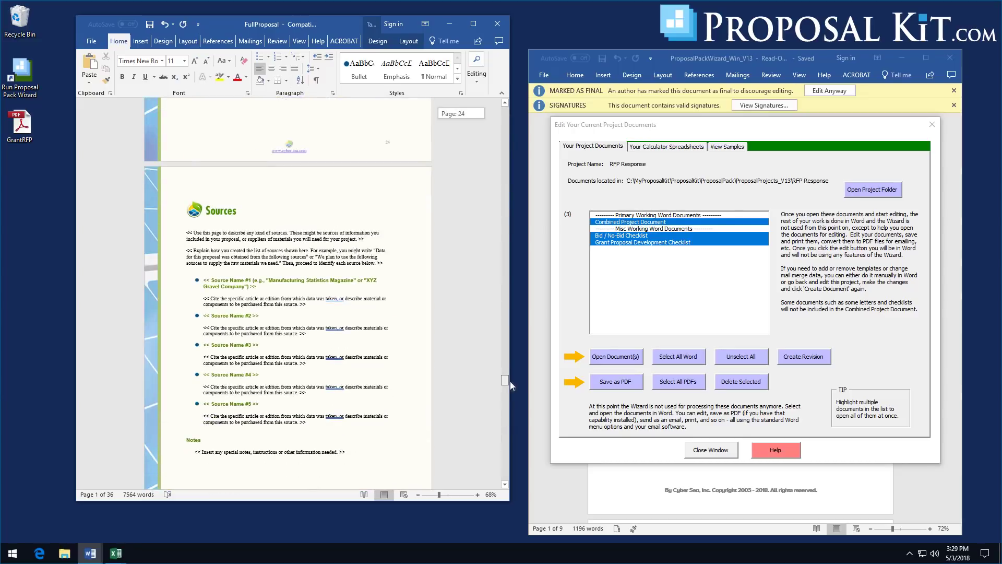
pyautogui.moveTo(510, 381); pyautogui.dragTo(507, 145)
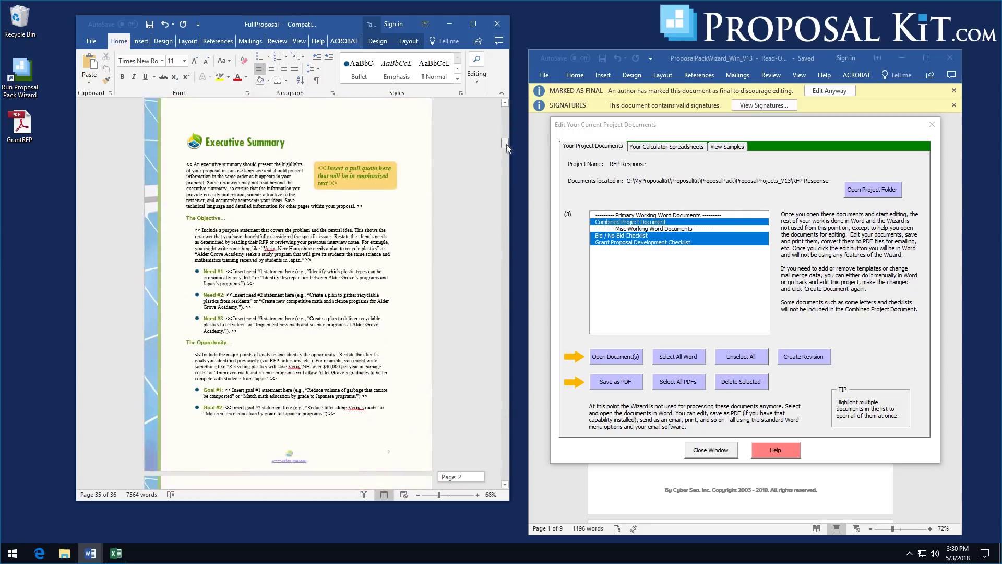
pyautogui.moveTo(507, 148); pyautogui.dragTo(507, 148)
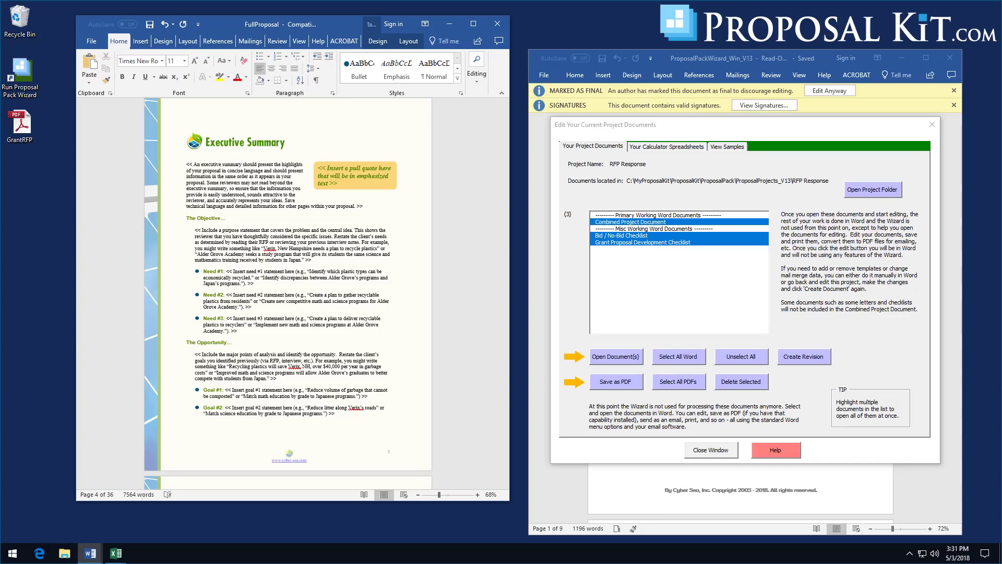
pyautogui.moveTo(504, 157); pyautogui.dragTo(497, 151)
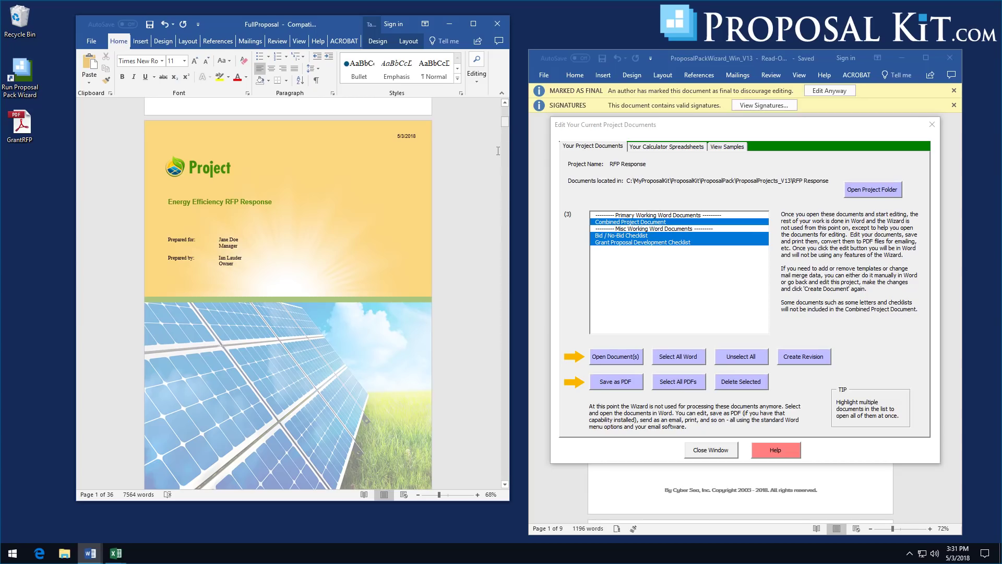